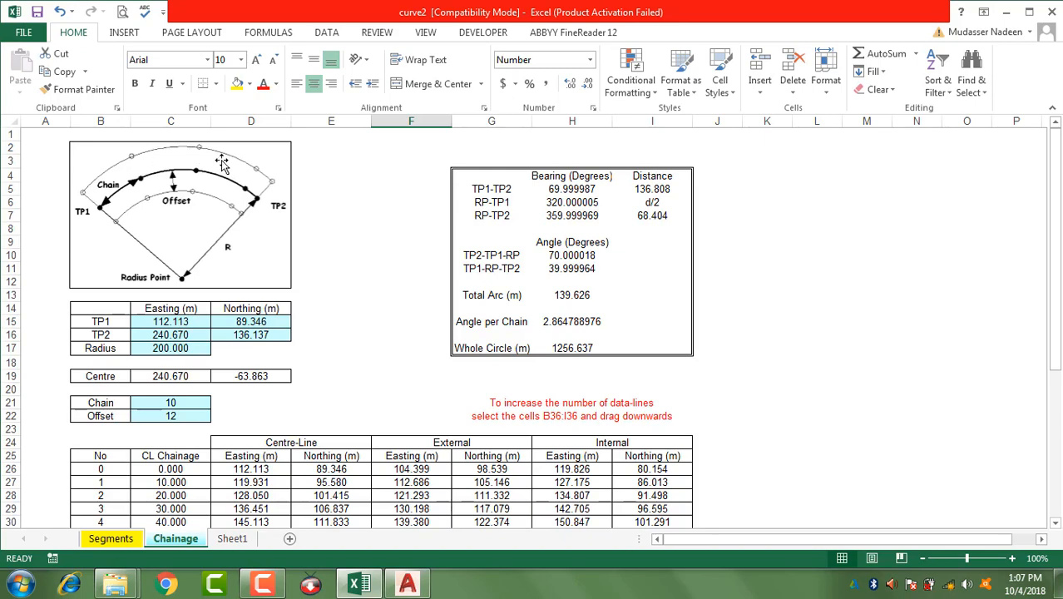
- Clear the number list in C3:C22 on Sheet1 and return to the Chainage sheet
scroll(275, 440, down, 1)
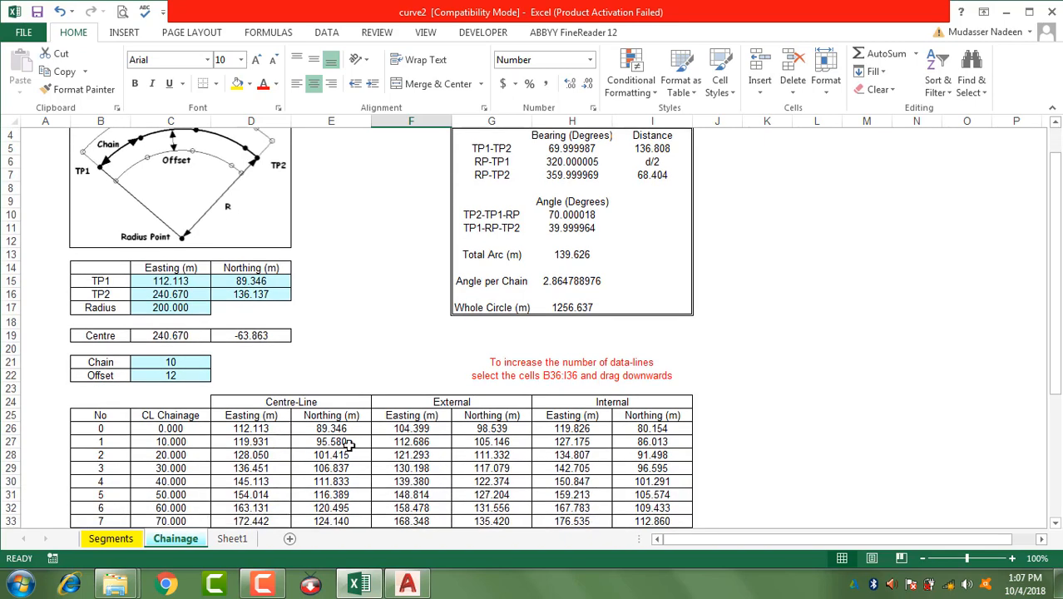
click(235, 539)
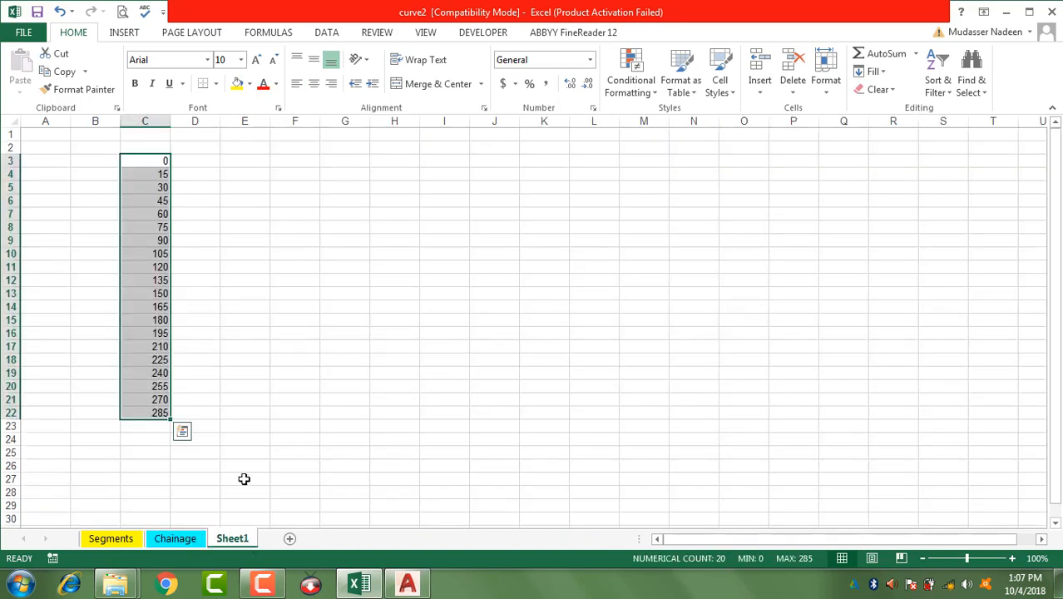
key(Delete)
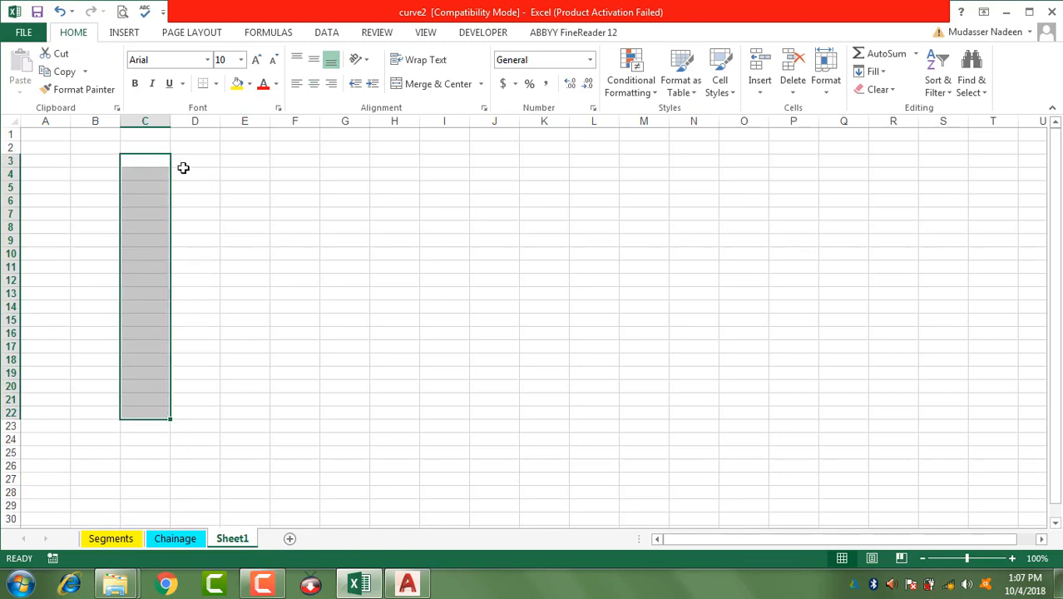
click(174, 541)
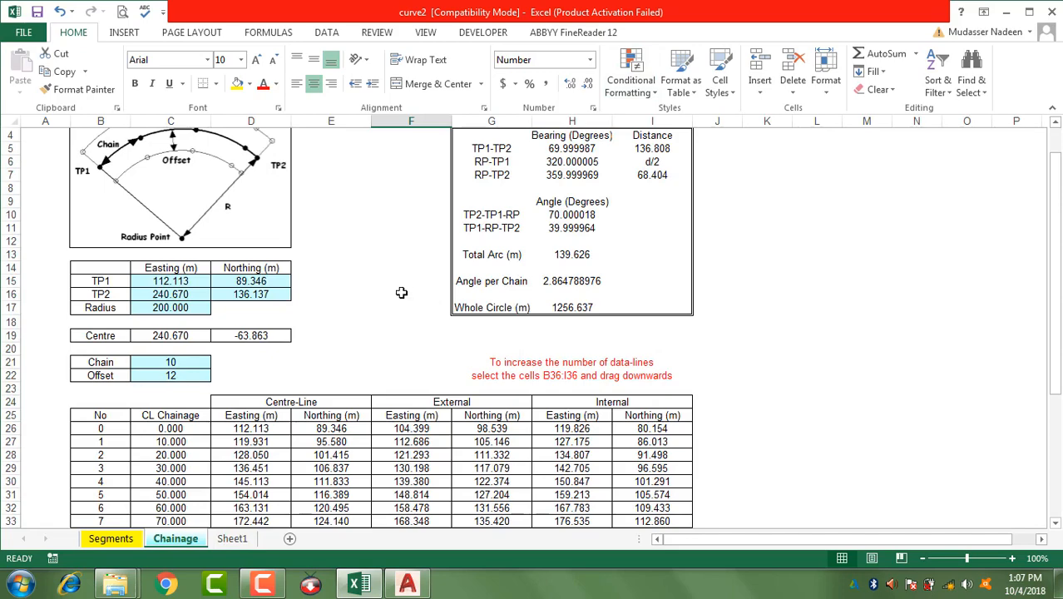
scroll(201, 316, down, 2)
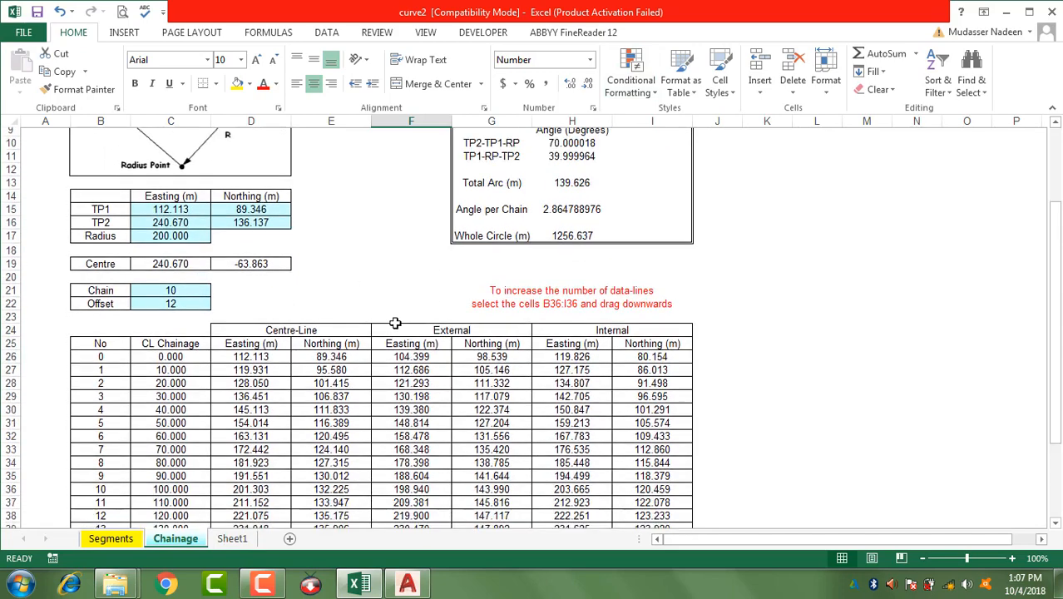
scroll(308, 270, up, 3)
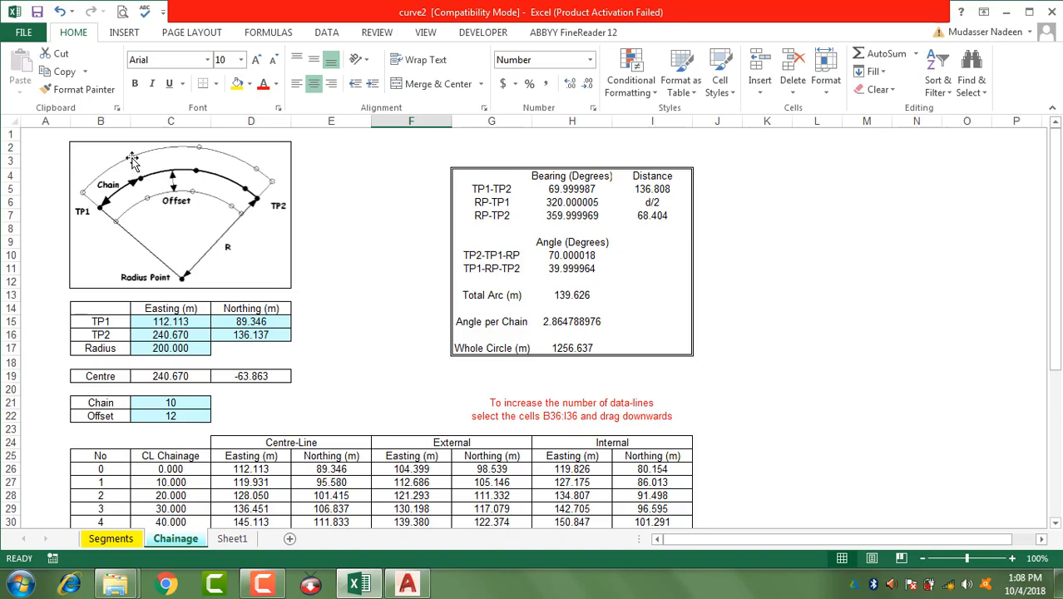
scroll(145, 193, down, 1)
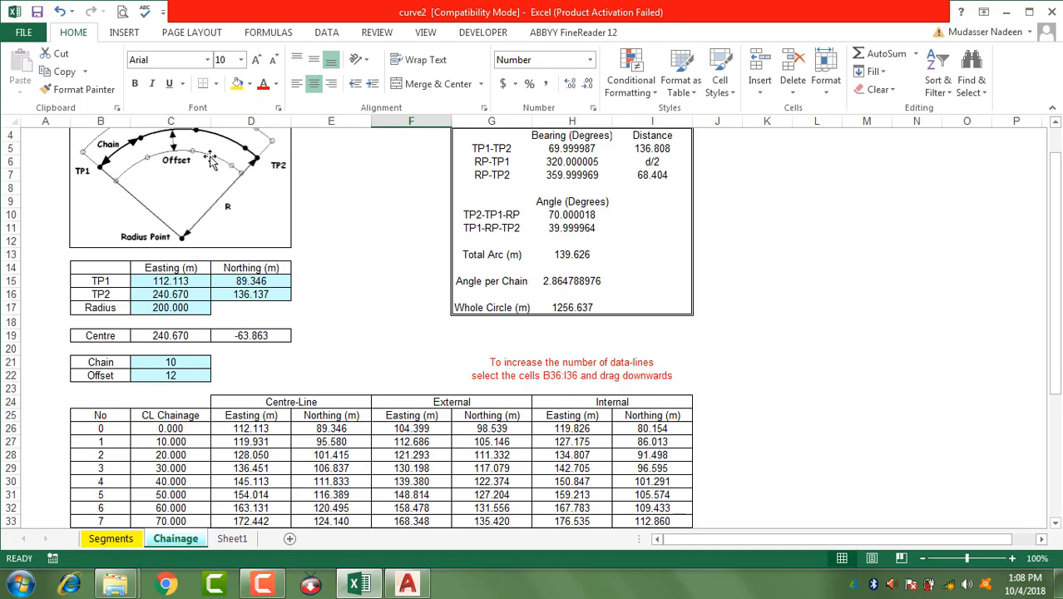
scroll(180, 337, up, 1)
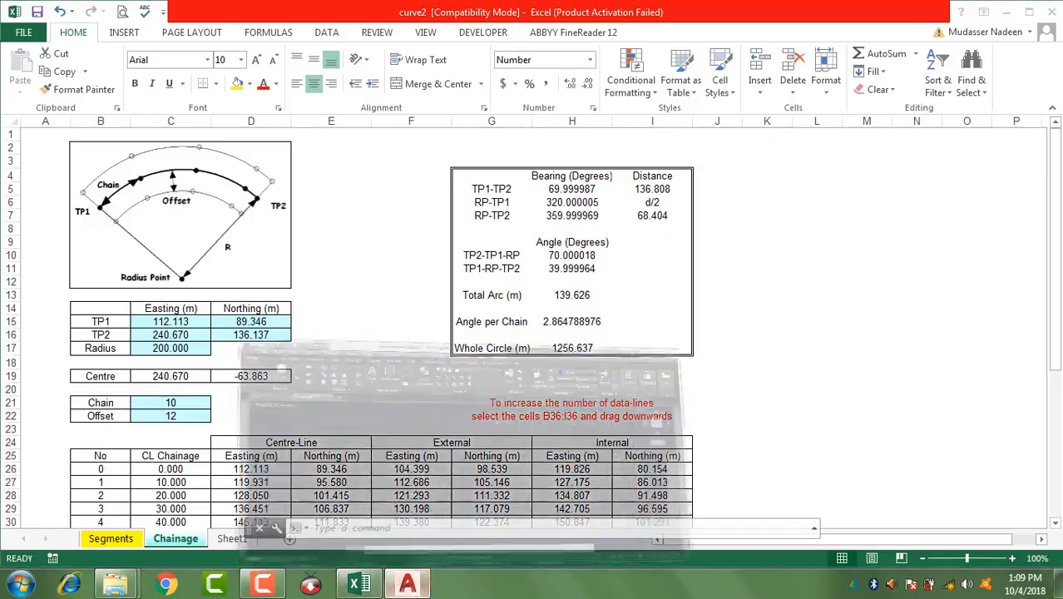
- Switch to the curve drawing in AutoCAD and regenerate the model so the point markers redraw at the current zoom
click(406, 585)
scroll(433, 285, up, 8)
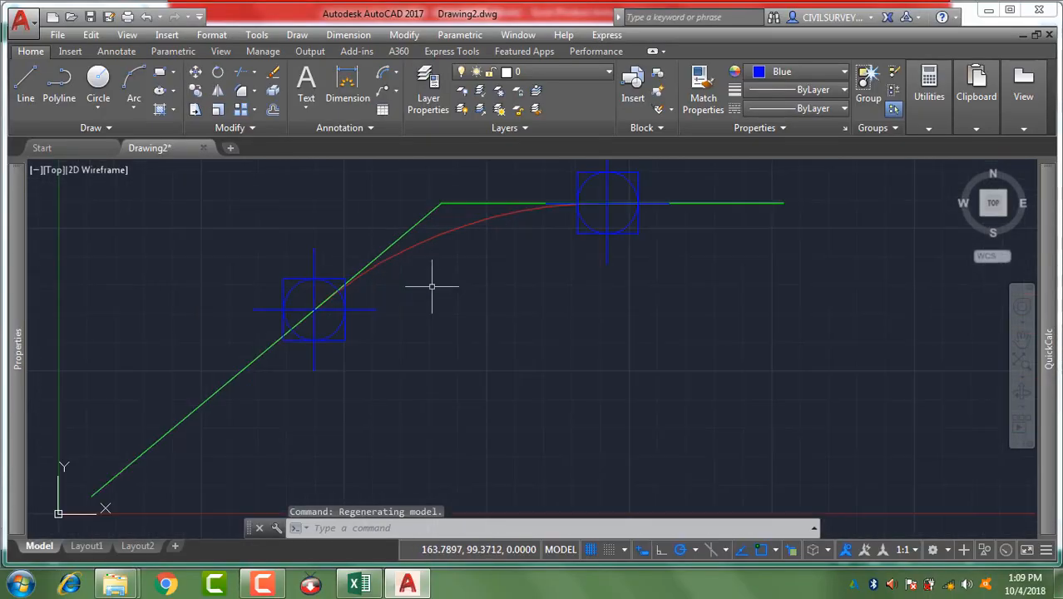
text(re)
key(Return)
middle_drag(426, 262, 439, 309)
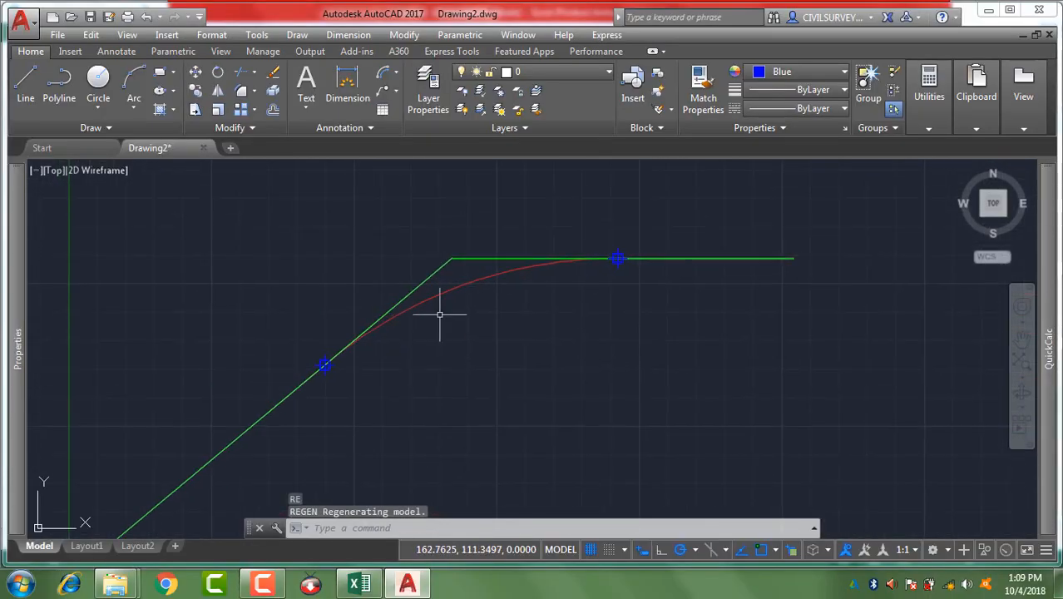
middle_drag(361, 361, 373, 341)
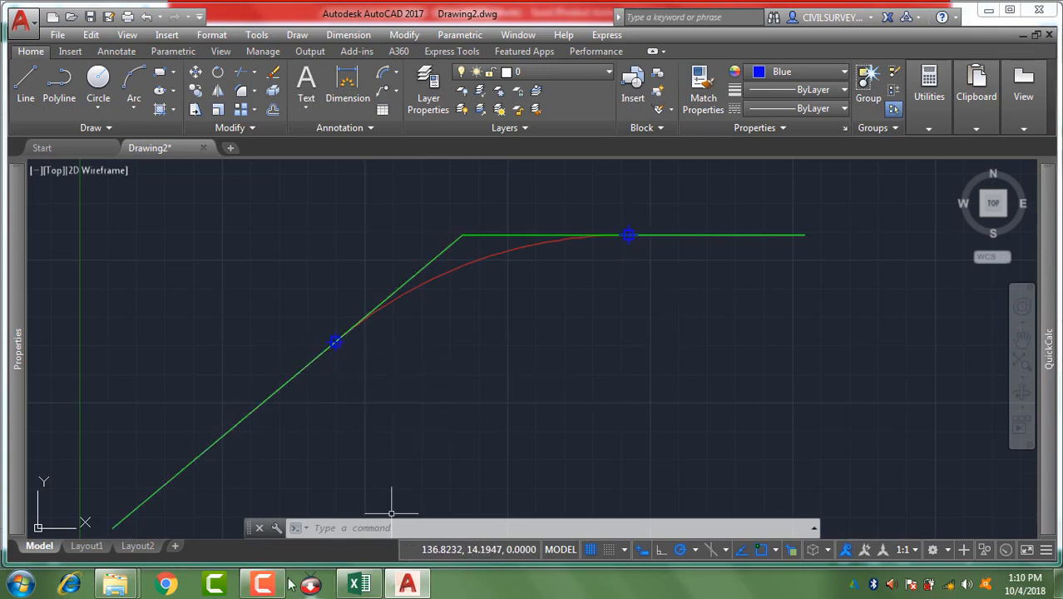
- Add an arc length dimension to the red curve in AutoCAD, placing it below the arc
click(359, 585)
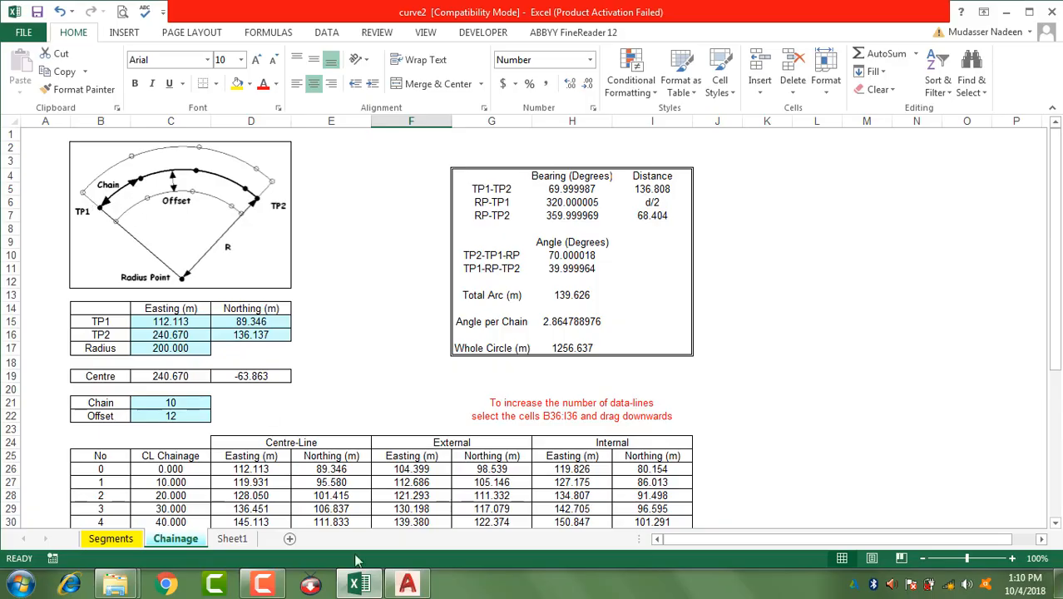
click(407, 585)
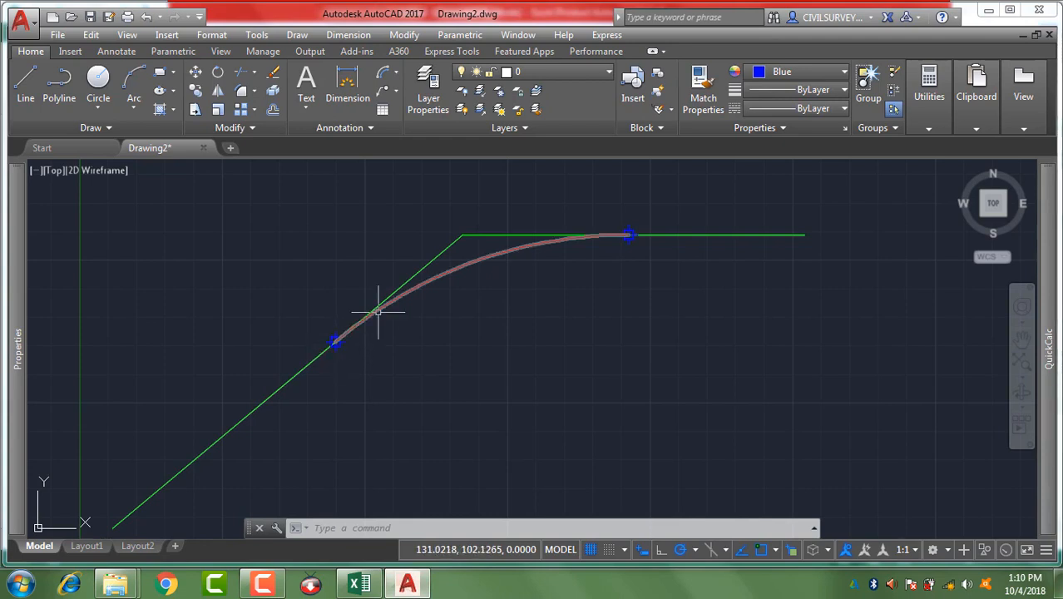
click(385, 77)
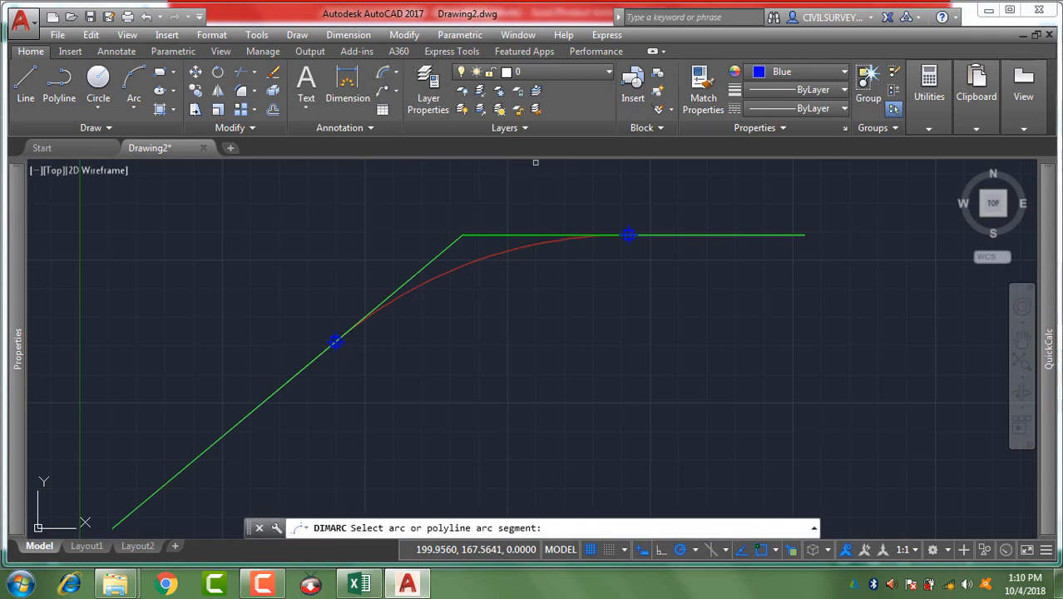
click(454, 272)
click(482, 329)
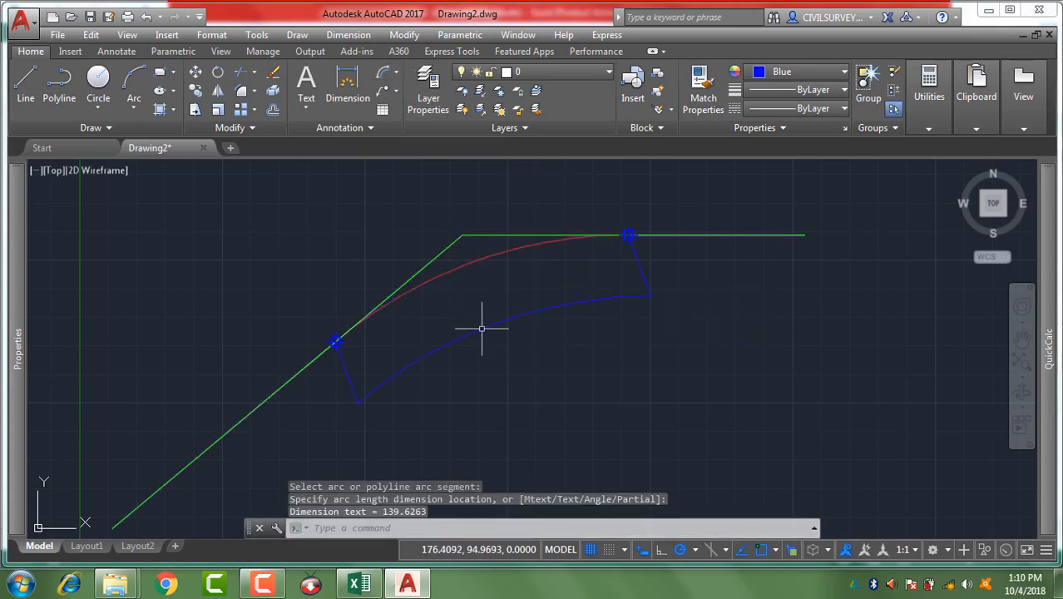
- Compare the curve's arc length dimension in AutoCAD with the Total Arc value on the Chainage sheet in Excel
scroll(487, 304, up, 5)
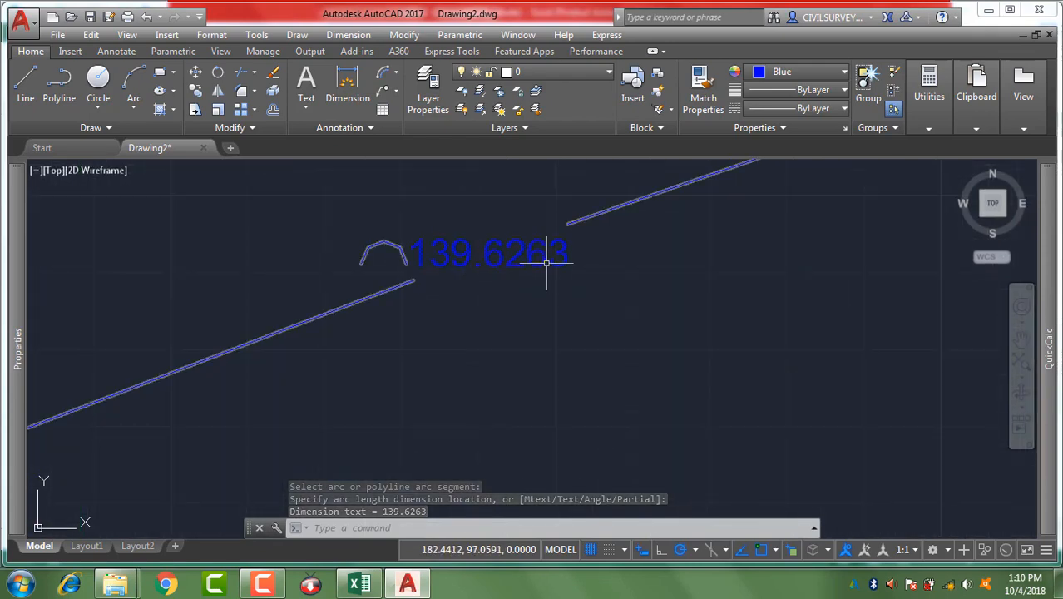
scroll(547, 262, down, 6)
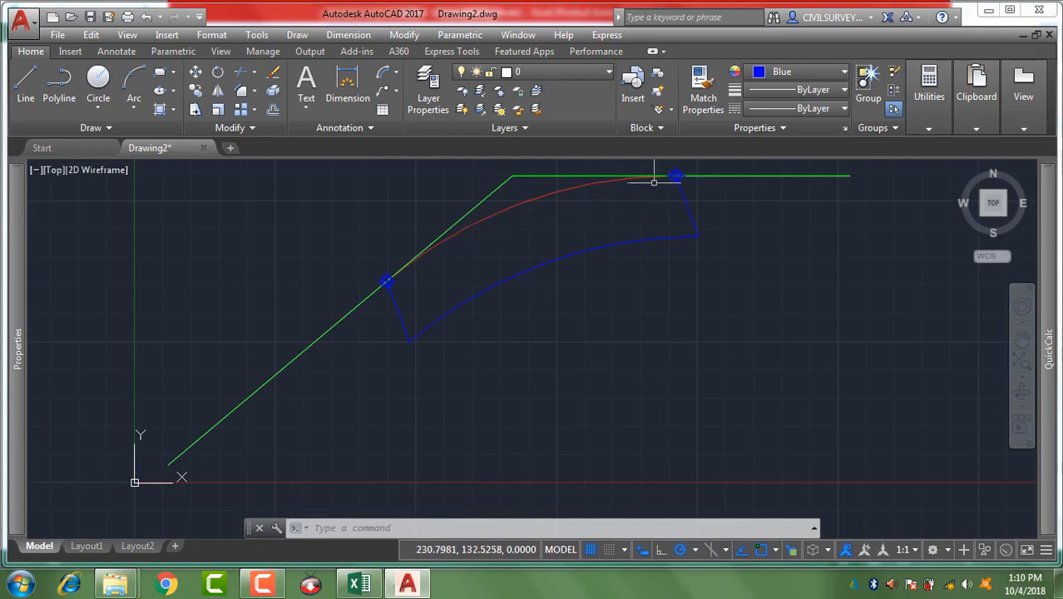
scroll(560, 267, up, 6)
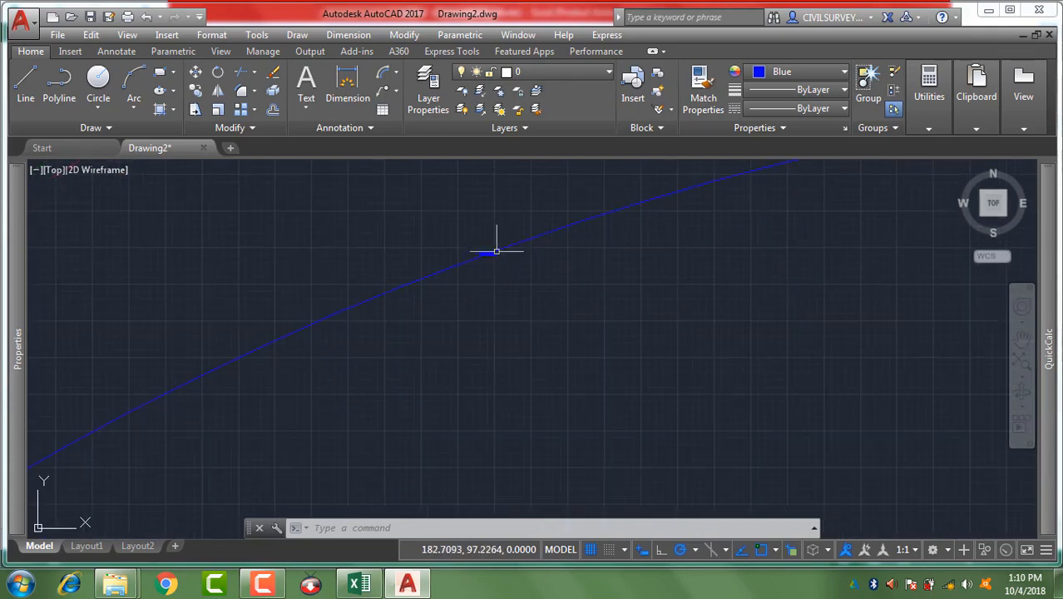
scroll(493, 248, up, 4)
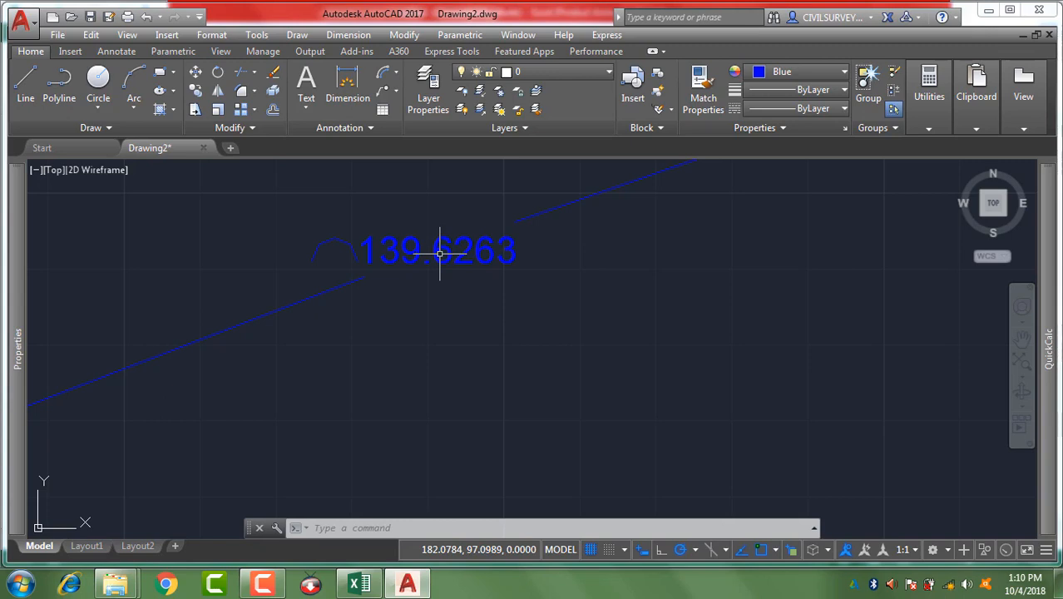
scroll(441, 254, down, 3)
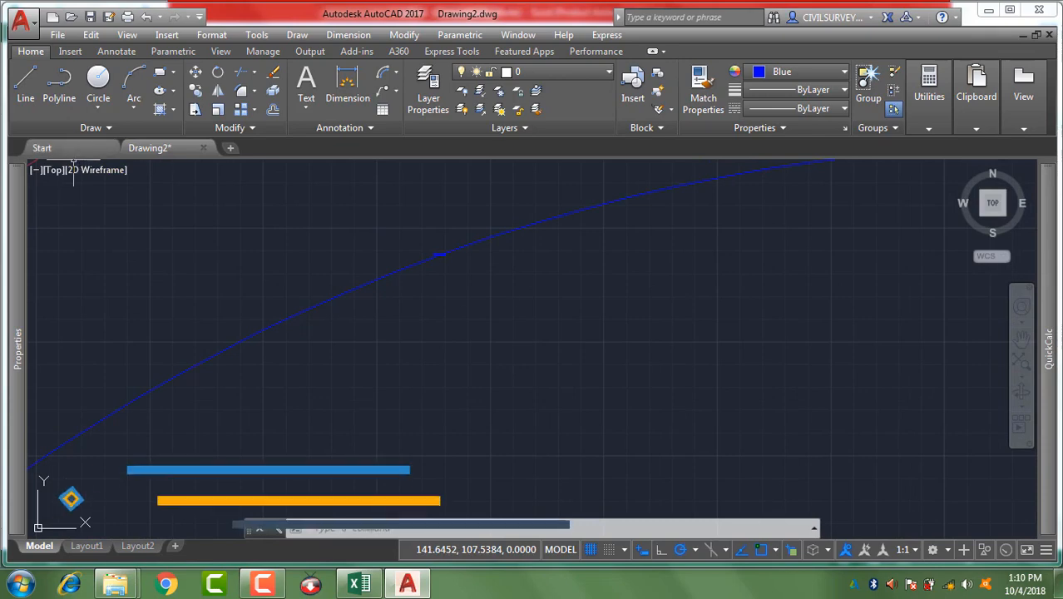
scroll(340, 345, down, 5)
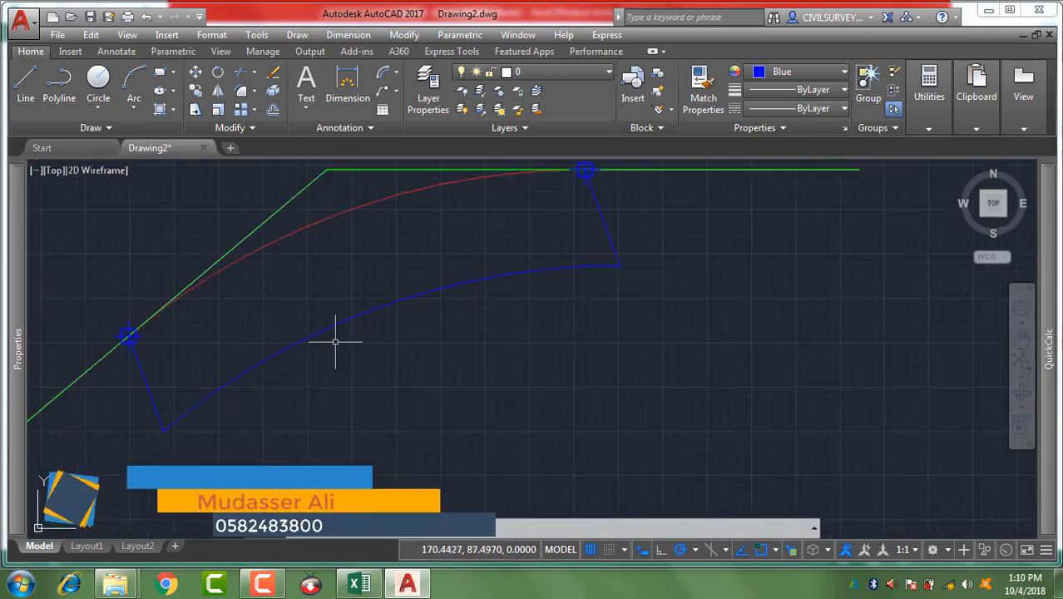
click(358, 585)
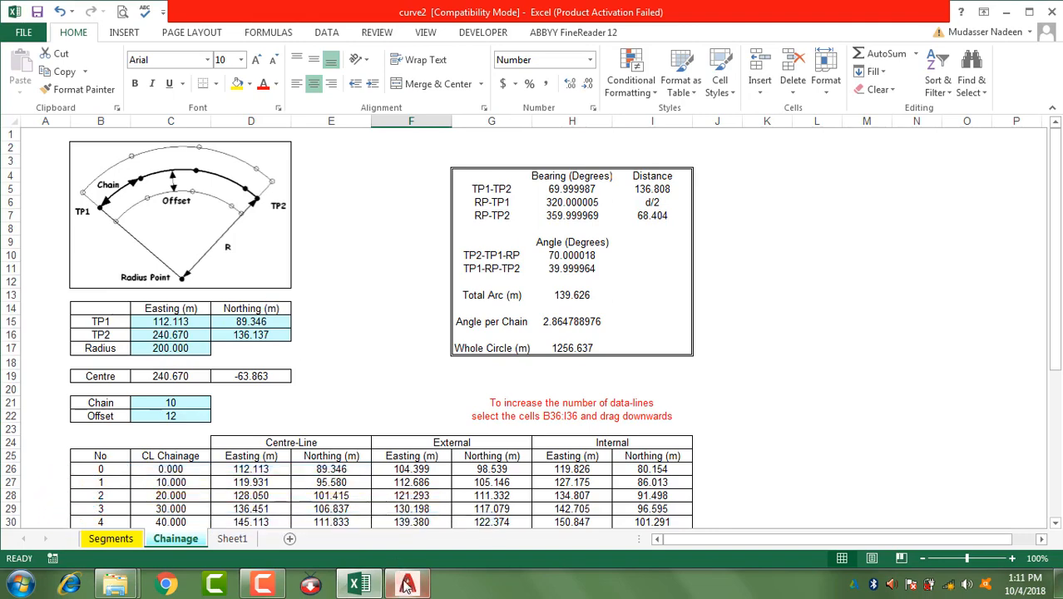
key(alt+Tab)
scroll(297, 334, up, 6)
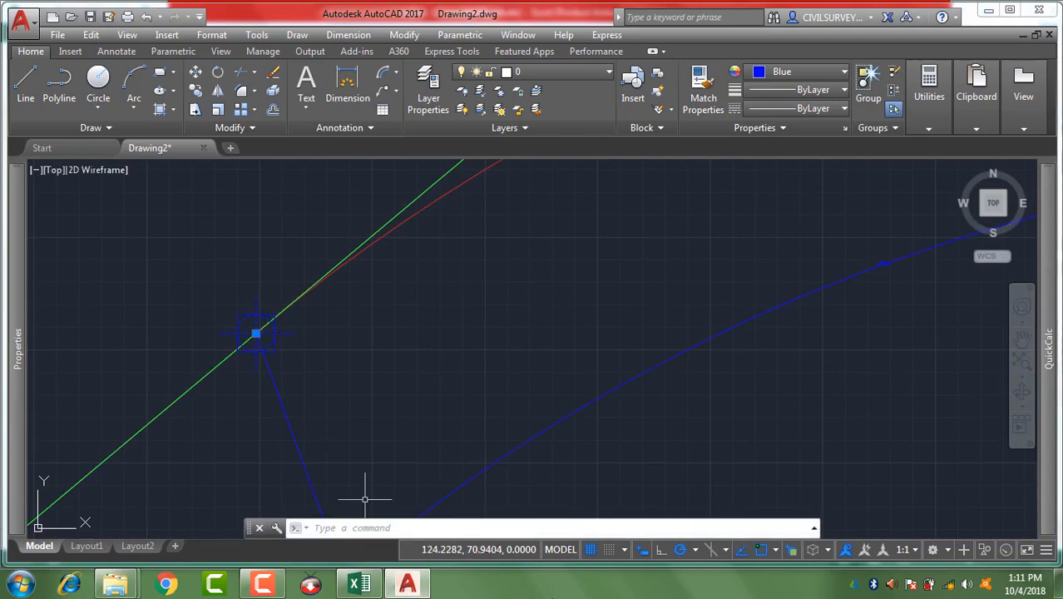
scroll(283, 325, down, 4)
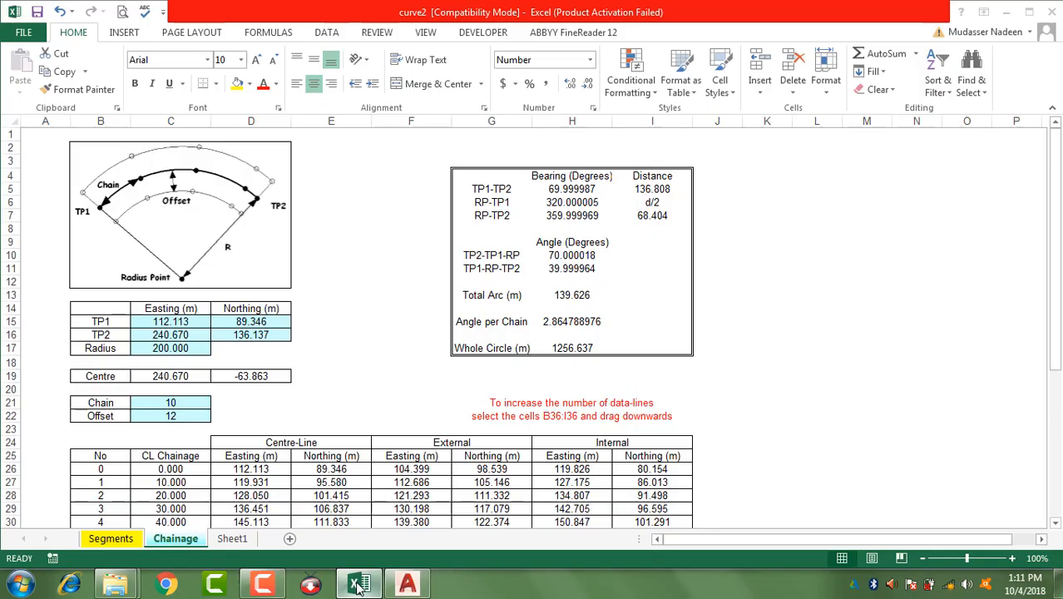
click(359, 584)
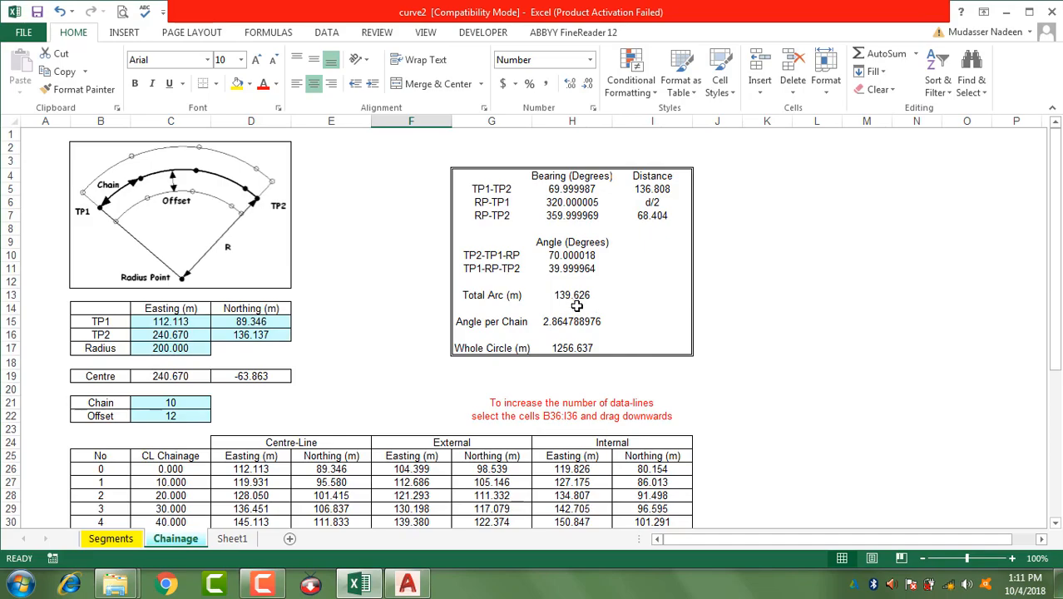
- Return to AutoCAD and set the Standard dimension style's linear precision to three decimals (0.000)
click(408, 585)
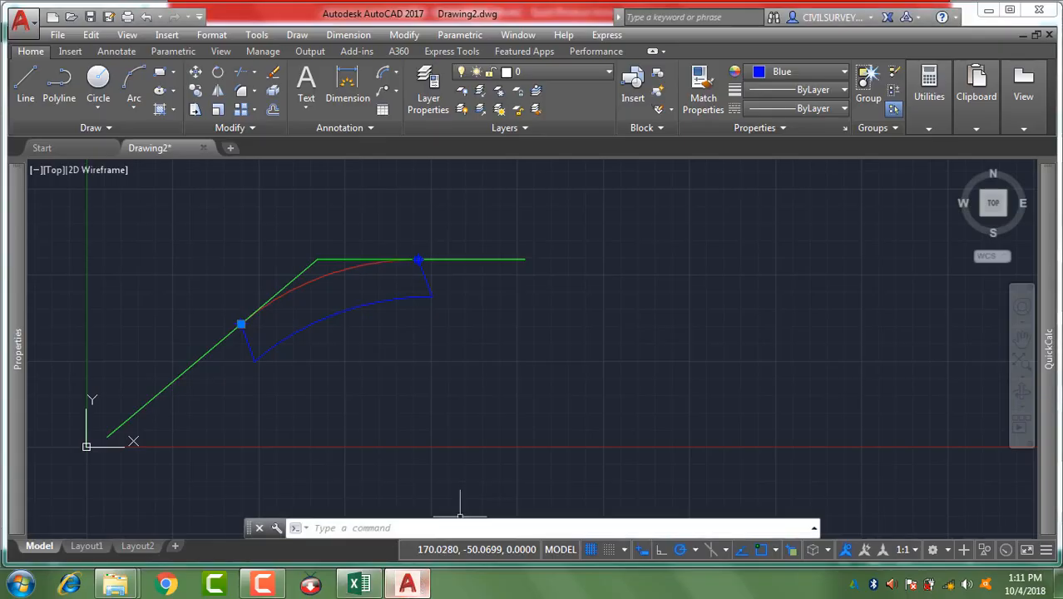
scroll(350, 335, up, 5)
scroll(411, 316, up, 10)
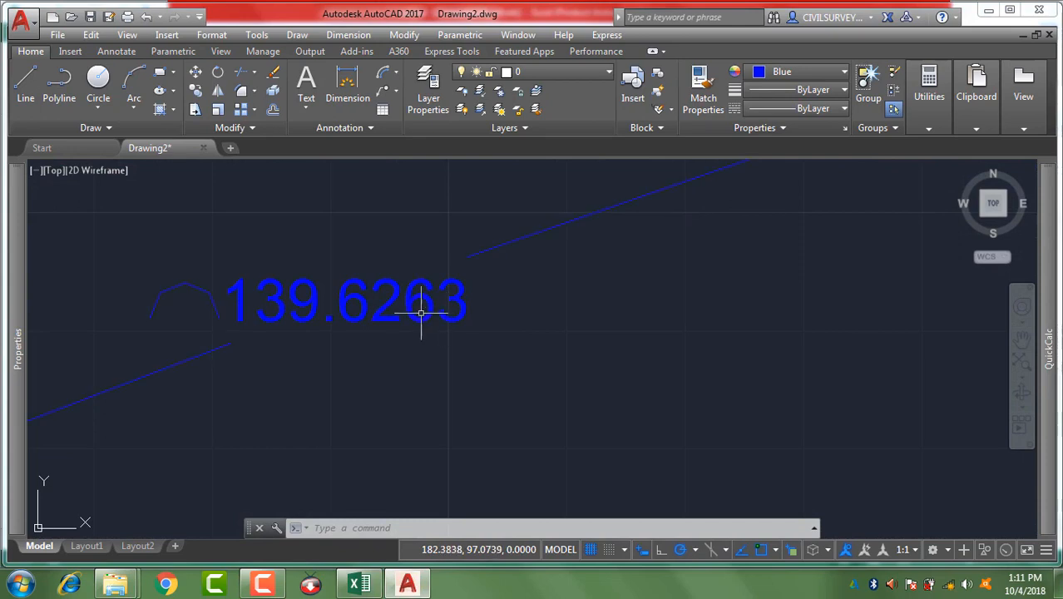
text(d)
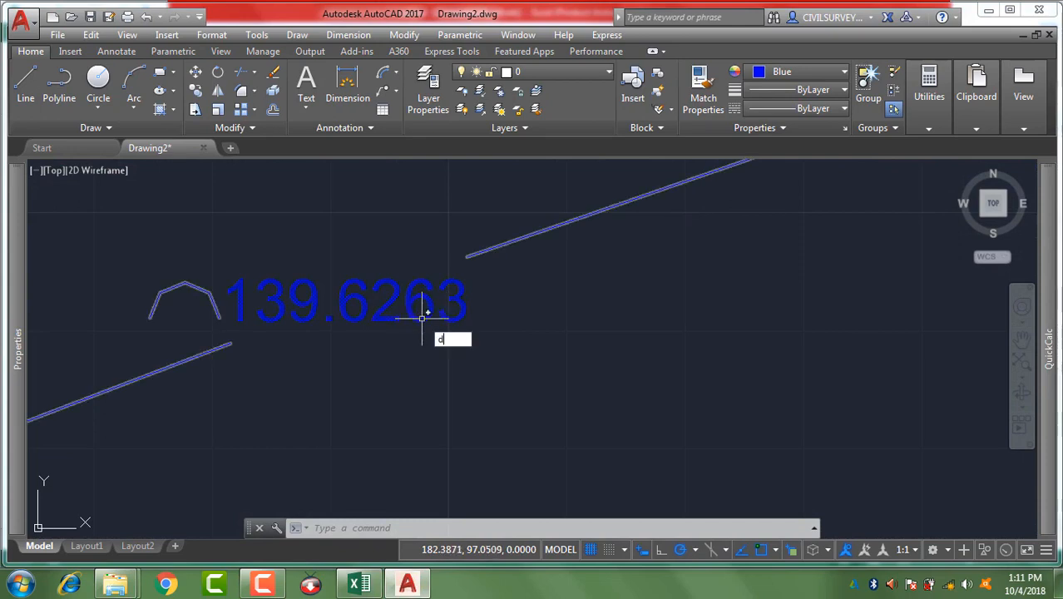
key(Return)
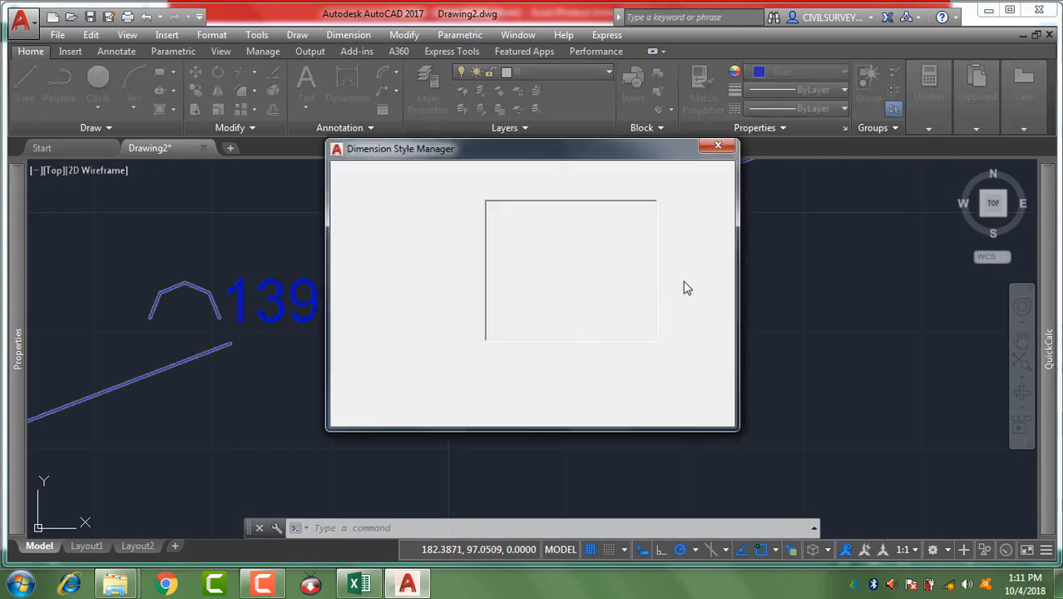
click(690, 258)
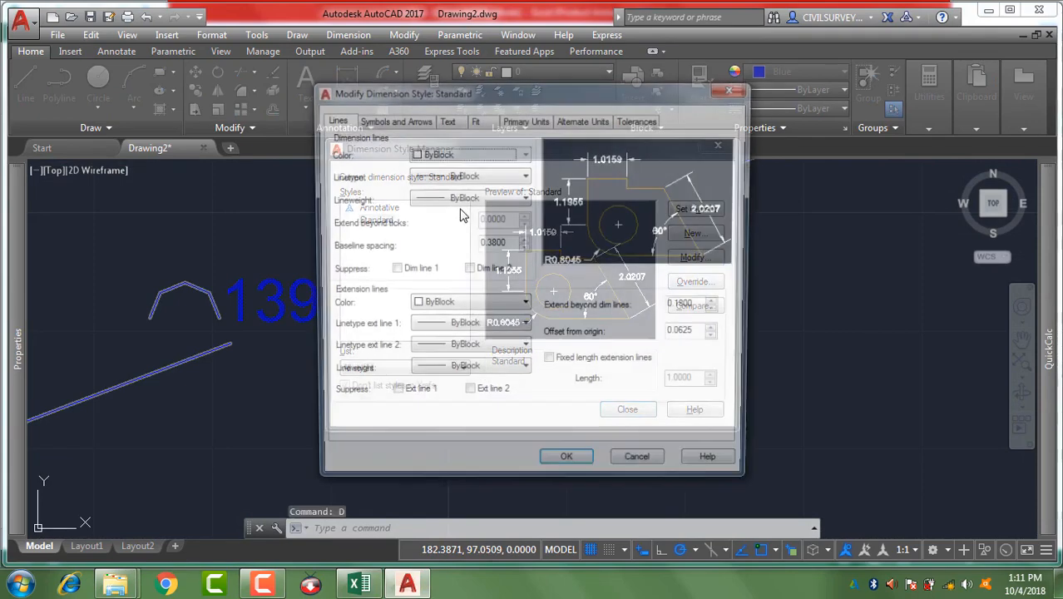
click(521, 120)
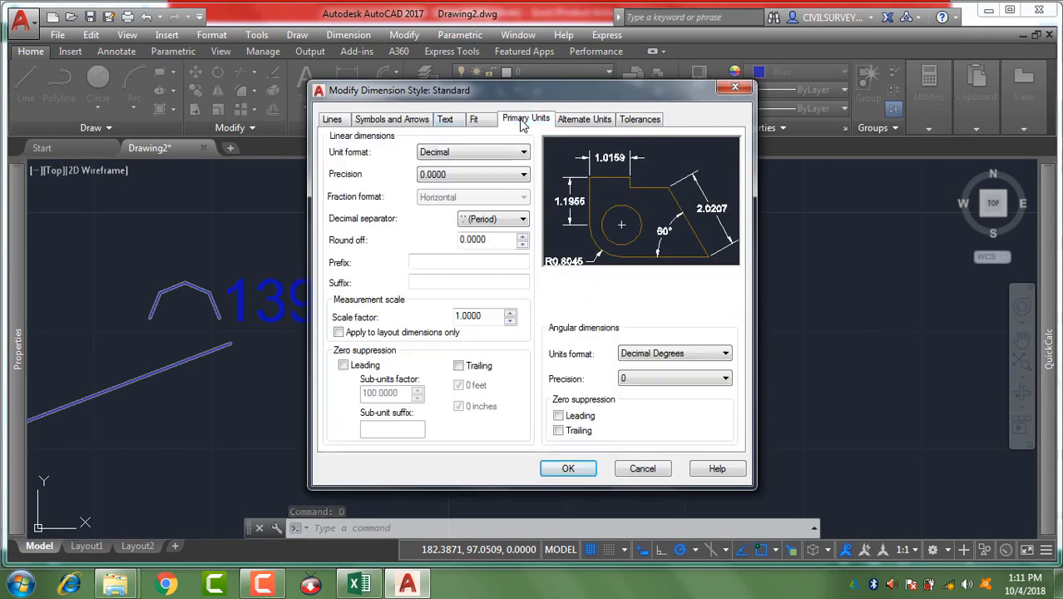
click(500, 175)
click(433, 218)
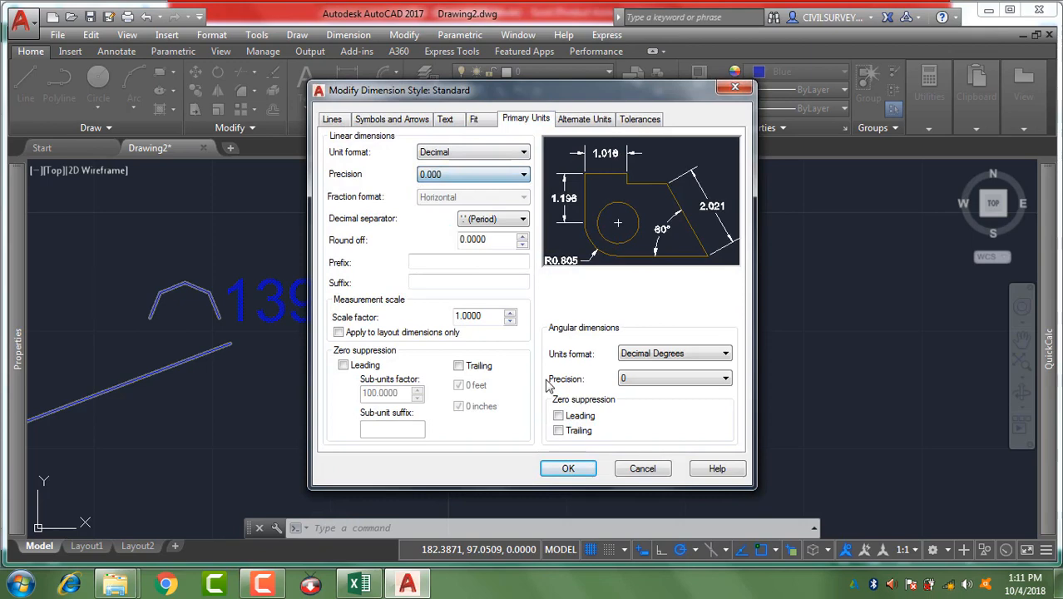
click(568, 468)
click(622, 409)
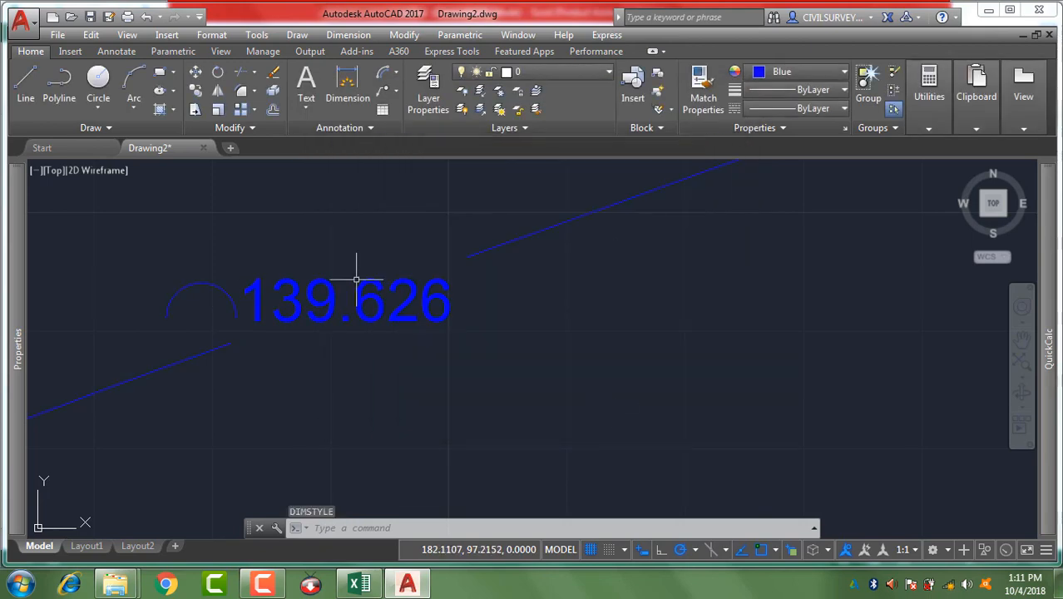
- Switch to Excel, copy the Internal Easting and Northing coordinates in H26:I40 of the Chainage sheet, and paste them as values at C3 of Sheet1
click(359, 585)
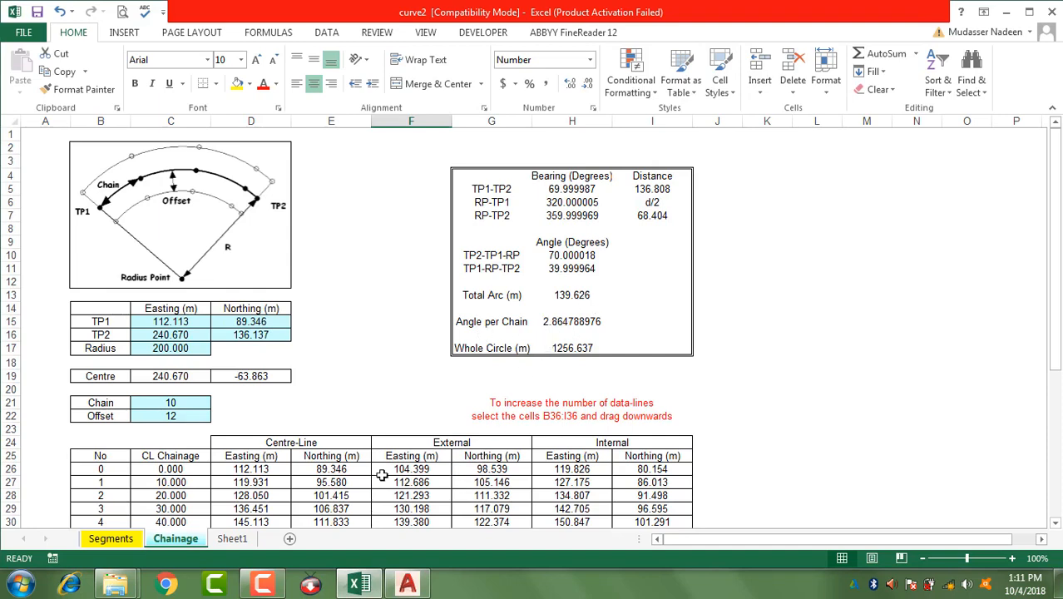
scroll(382, 475, down, 2)
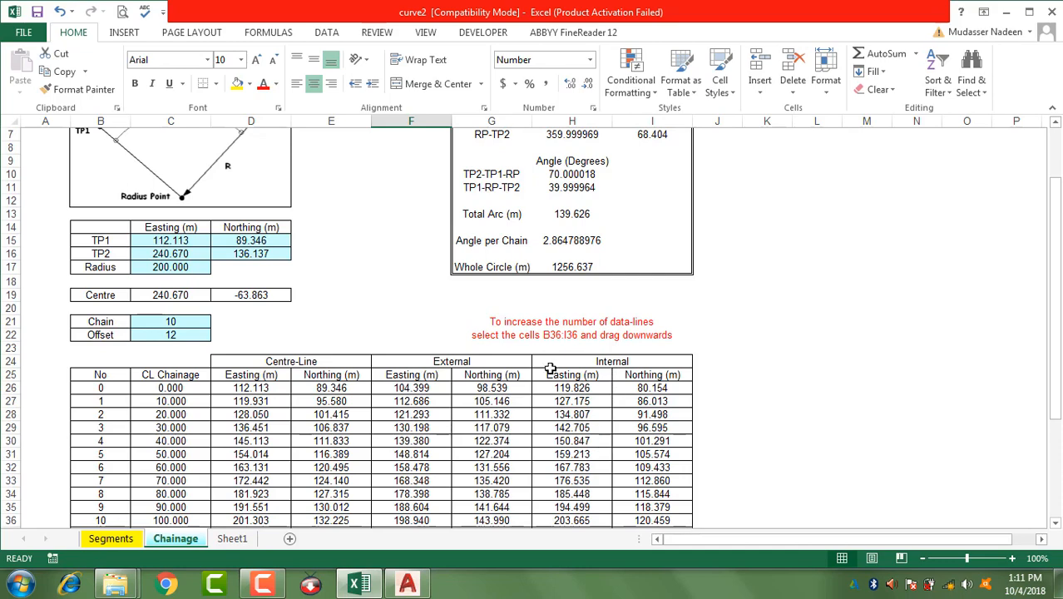
scroll(550, 368, down, 2)
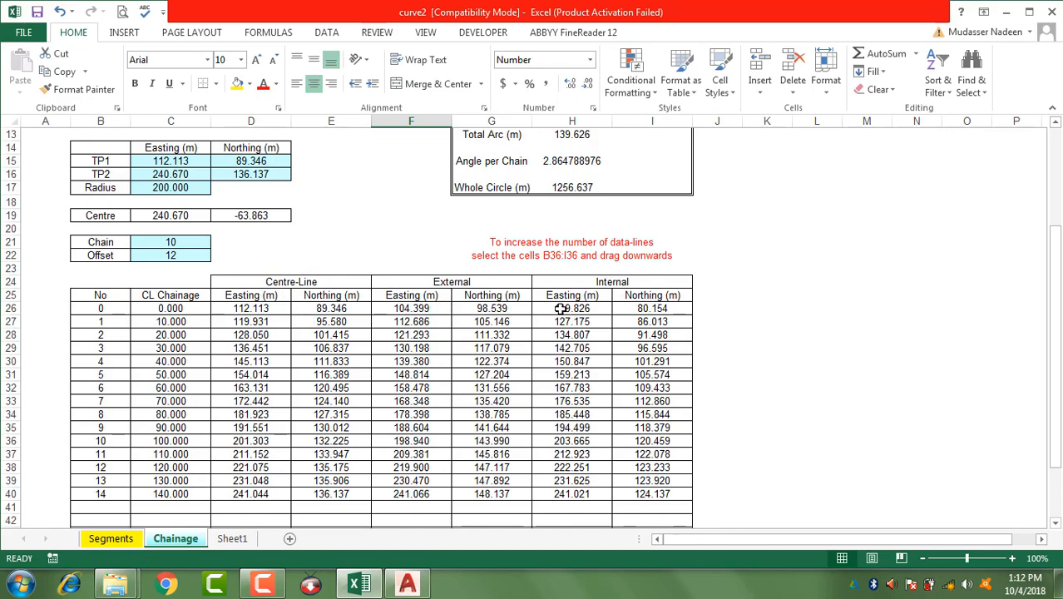
drag(562, 308, 646, 494)
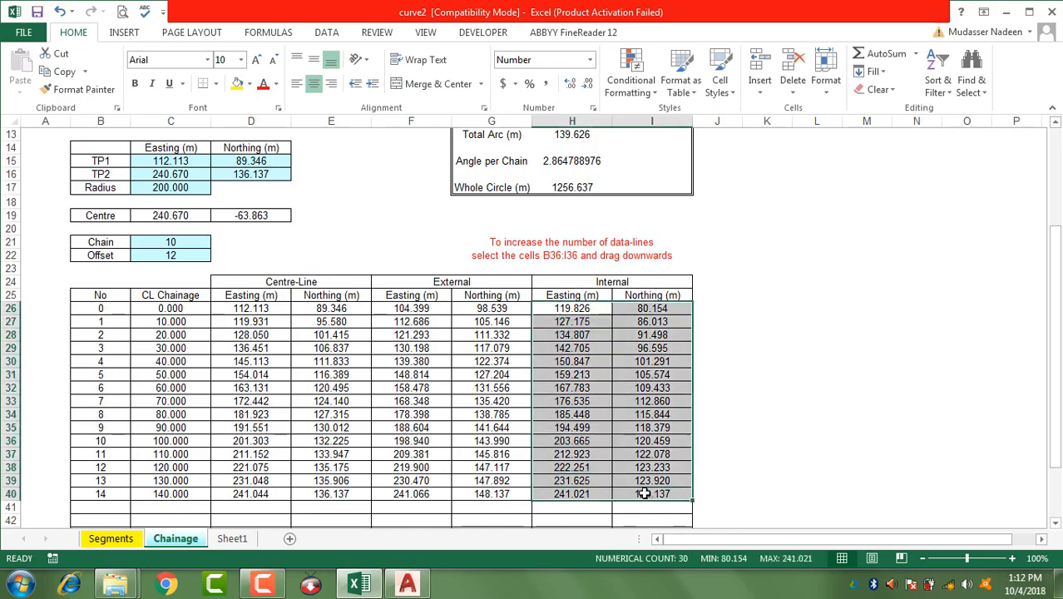
right_click(587, 312)
key(Escape)
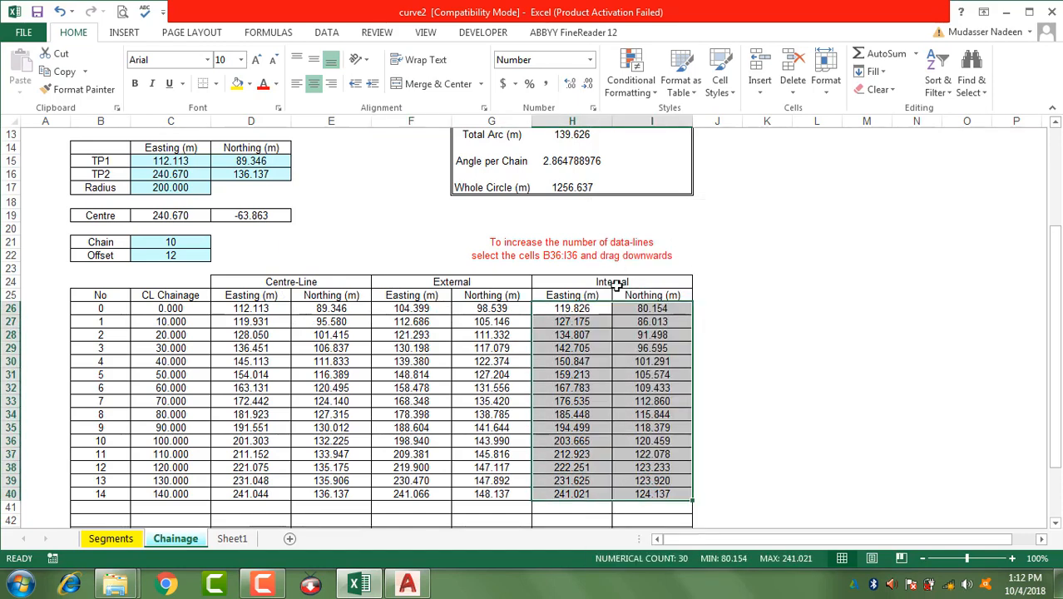
key(ctrl+c)
click(232, 538)
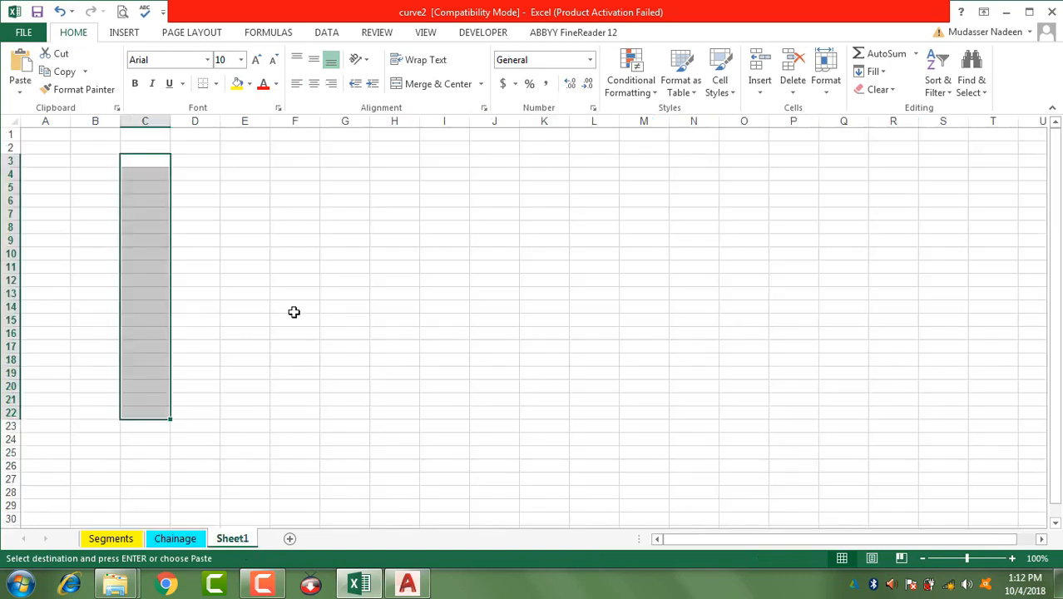
right_click(148, 163)
click(201, 232)
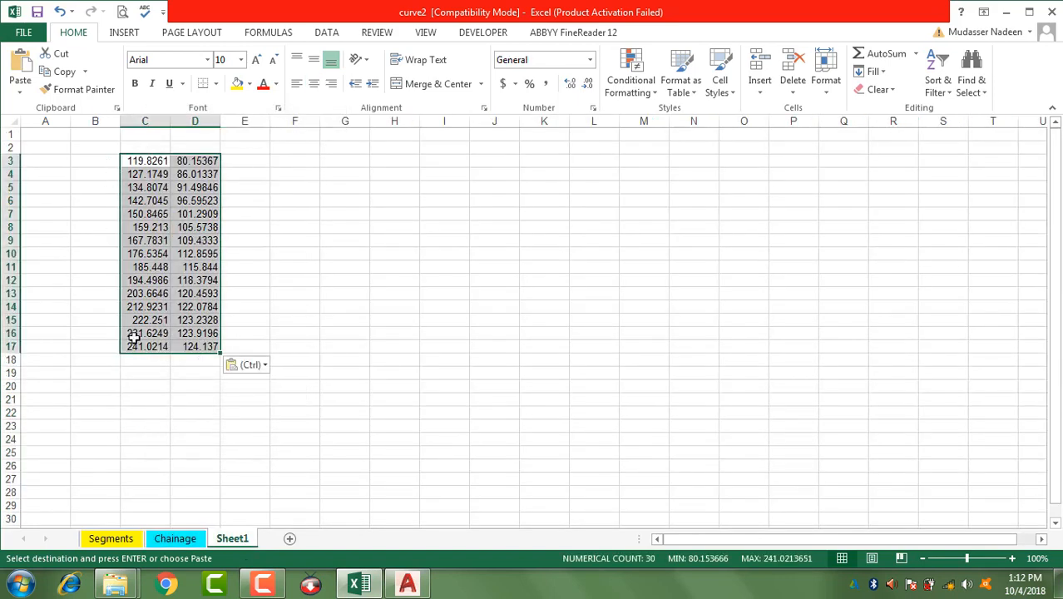
- Check the source columns on the Chainage sheet and label the first internal point "s" in B3 of Sheet1
click(171, 539)
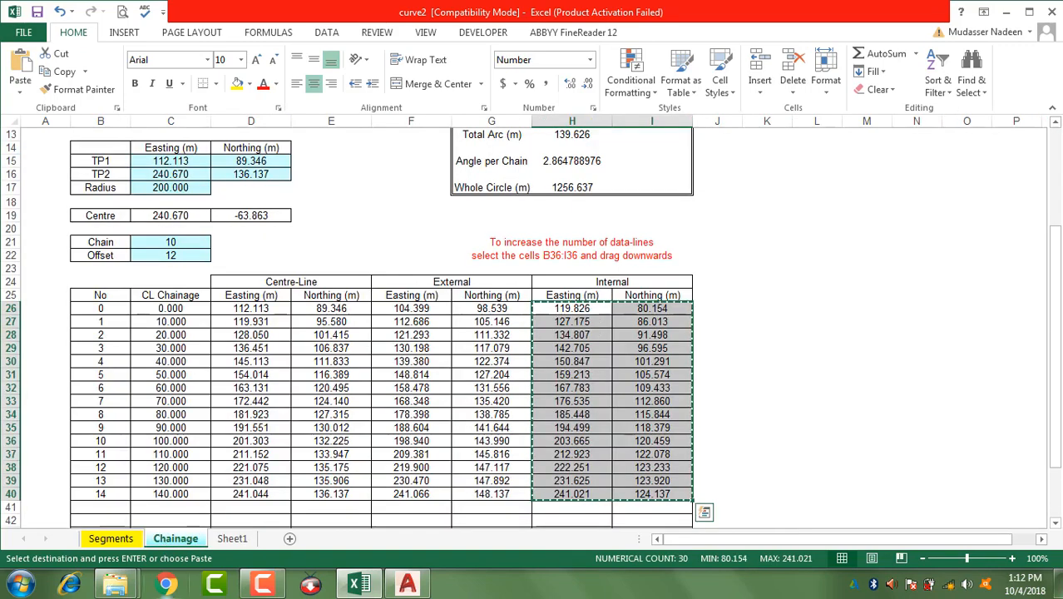
click(232, 540)
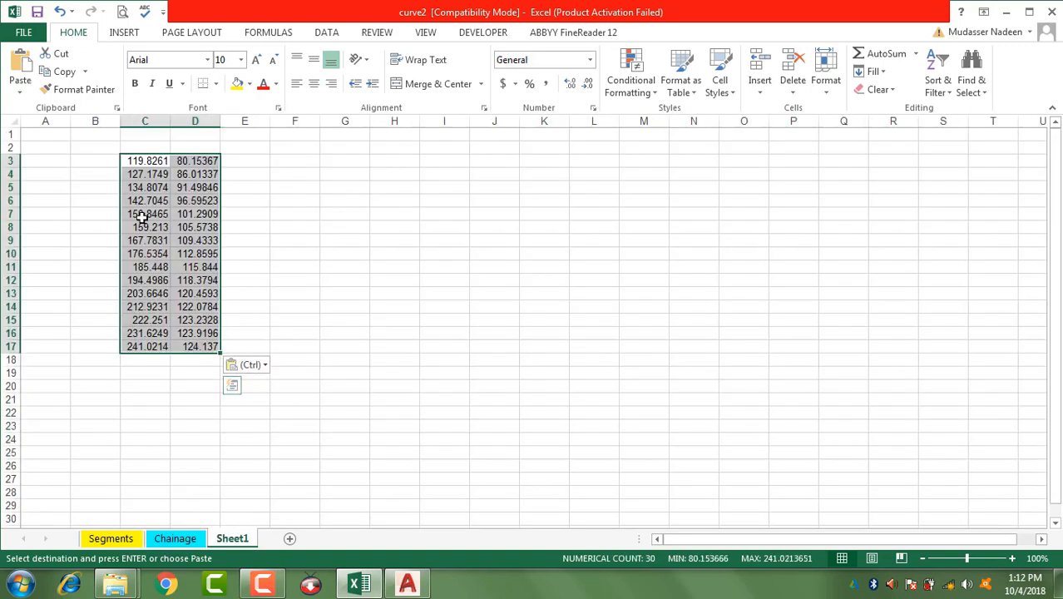
click(106, 161)
text(s)
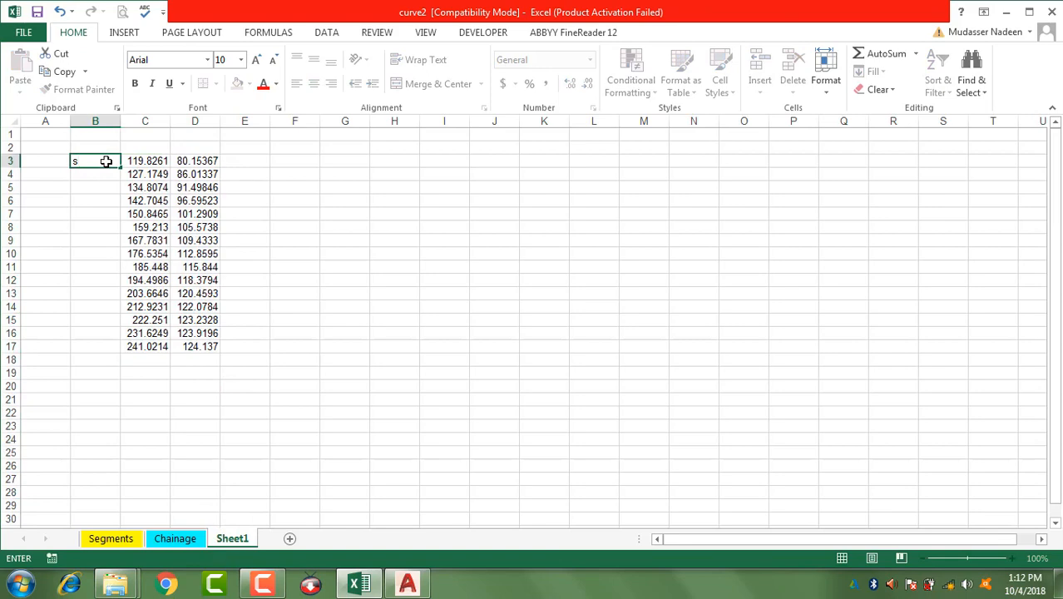
click(106, 214)
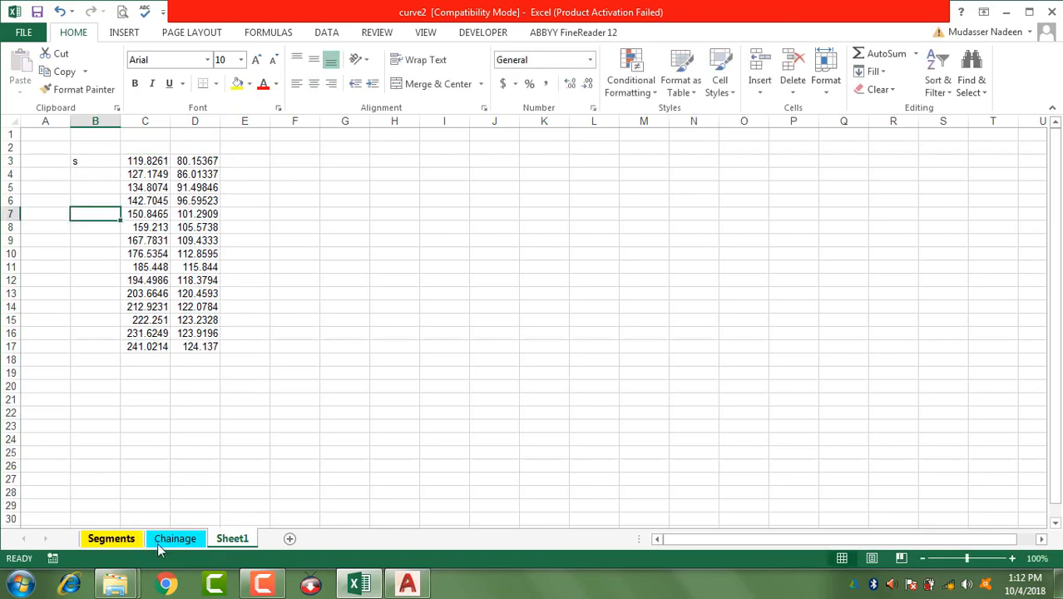
- Copy the External Easting and Northing coordinates in F26:G40 of the Chainage sheet and paste them as values at C18 of Sheet1
click(175, 539)
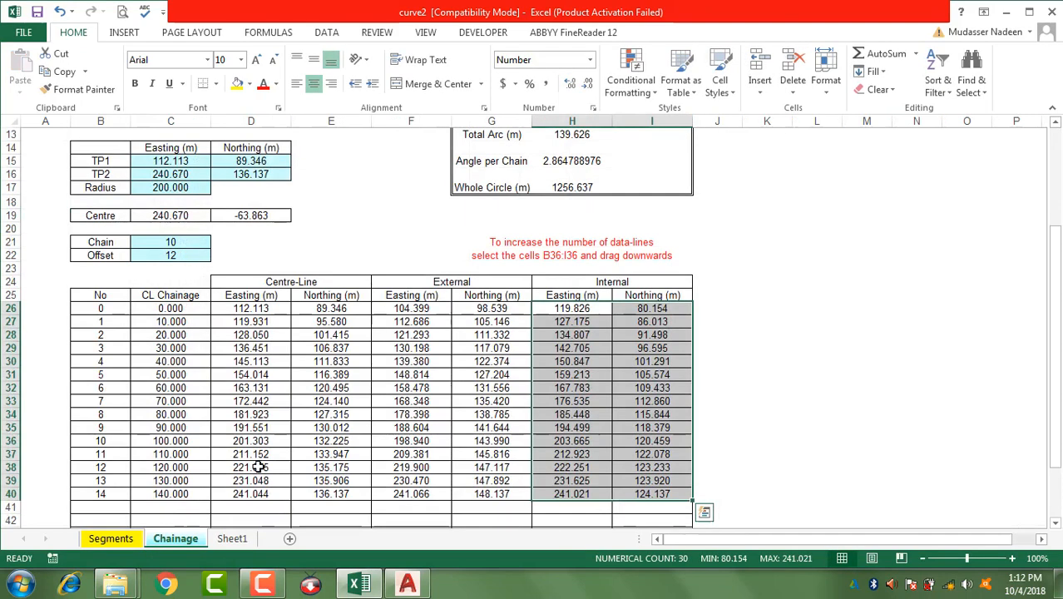
drag(403, 314, 480, 494)
right_click(398, 308)
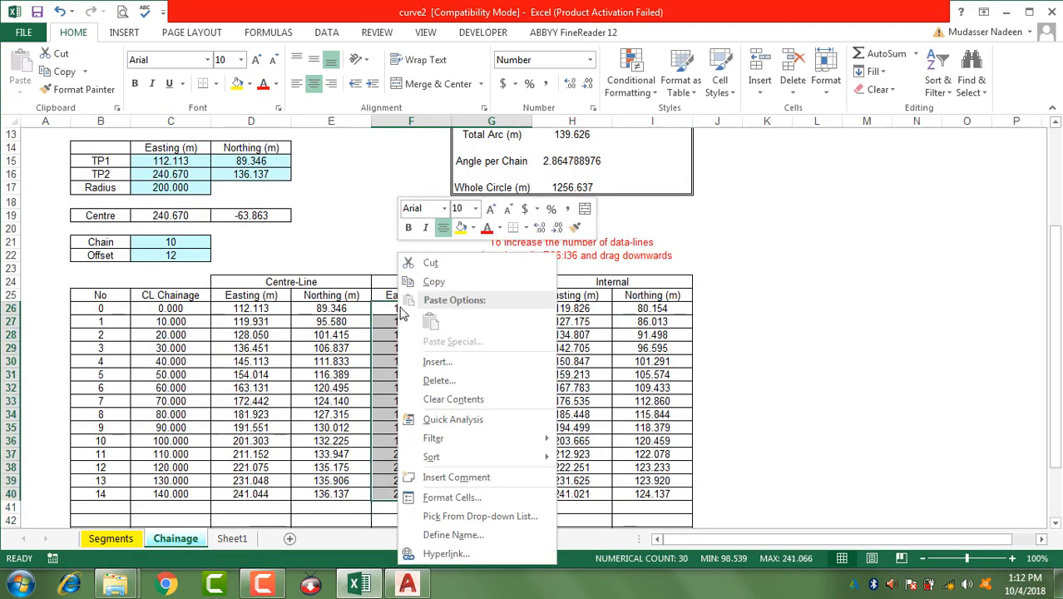
click(434, 278)
click(233, 539)
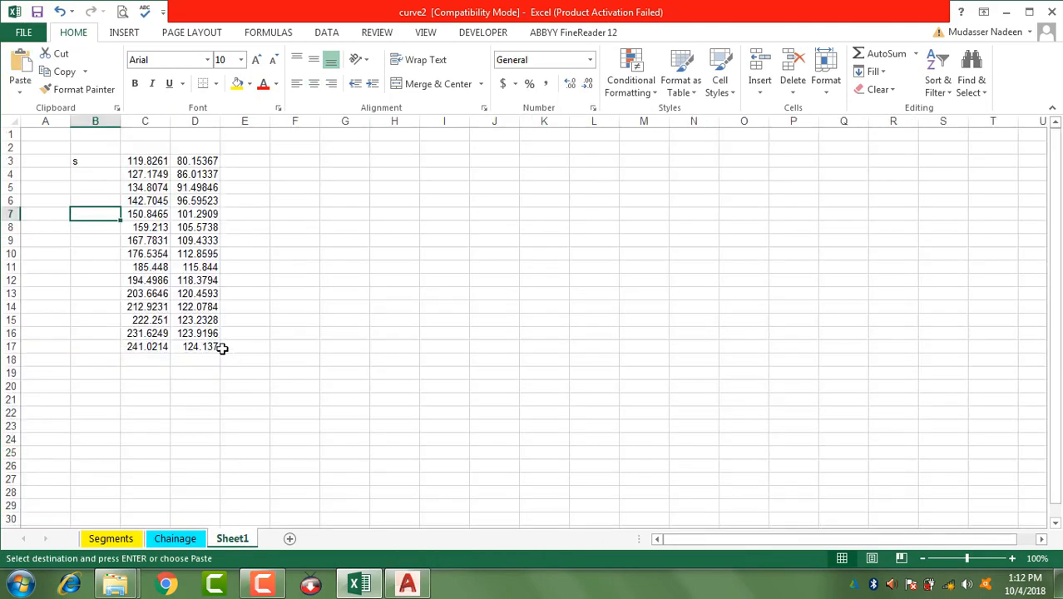
click(139, 348)
click(136, 362)
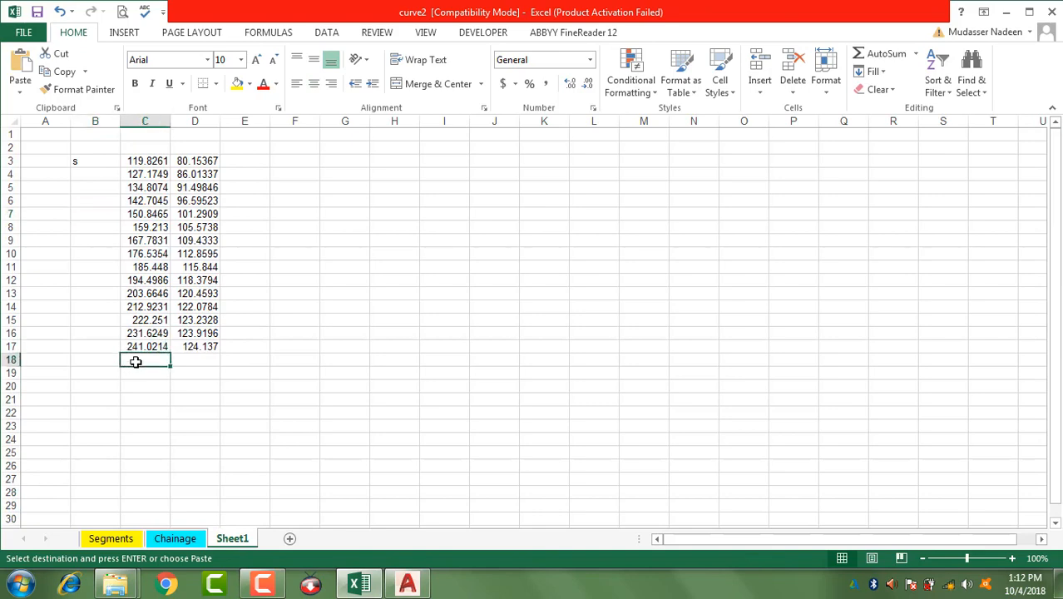
key(ctrl+v)
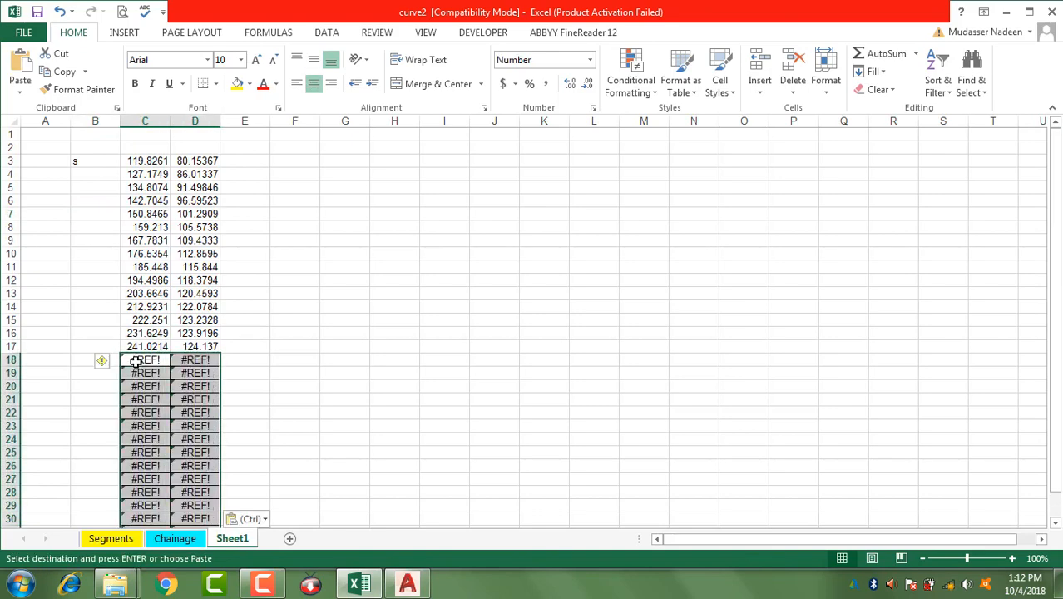
right_click(135, 361)
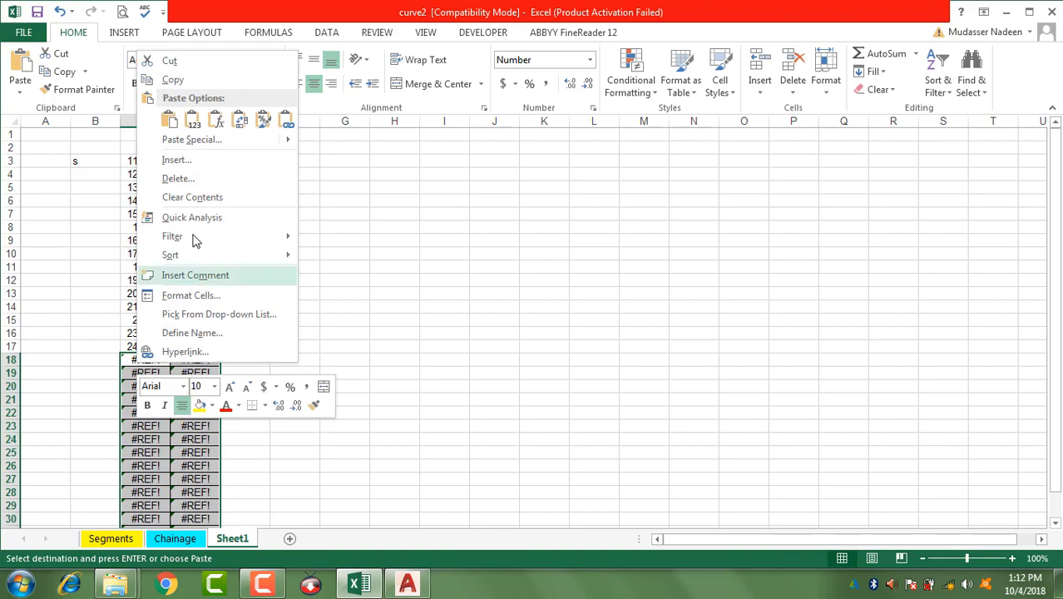
click(192, 121)
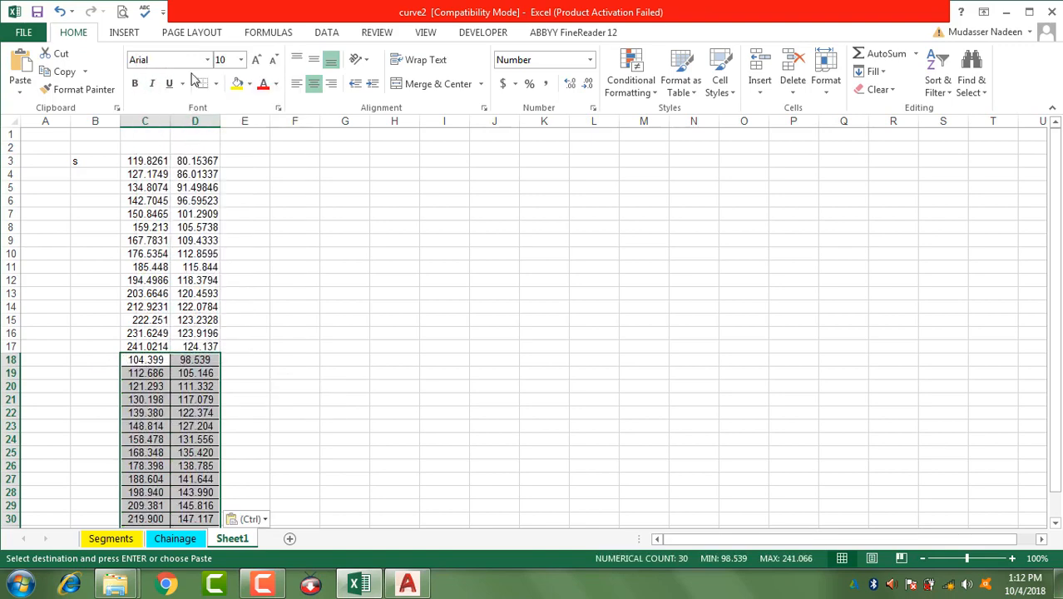
- Remove all cell borders from the External coordinates pasted in columns C and D of Sheet1
click(215, 84)
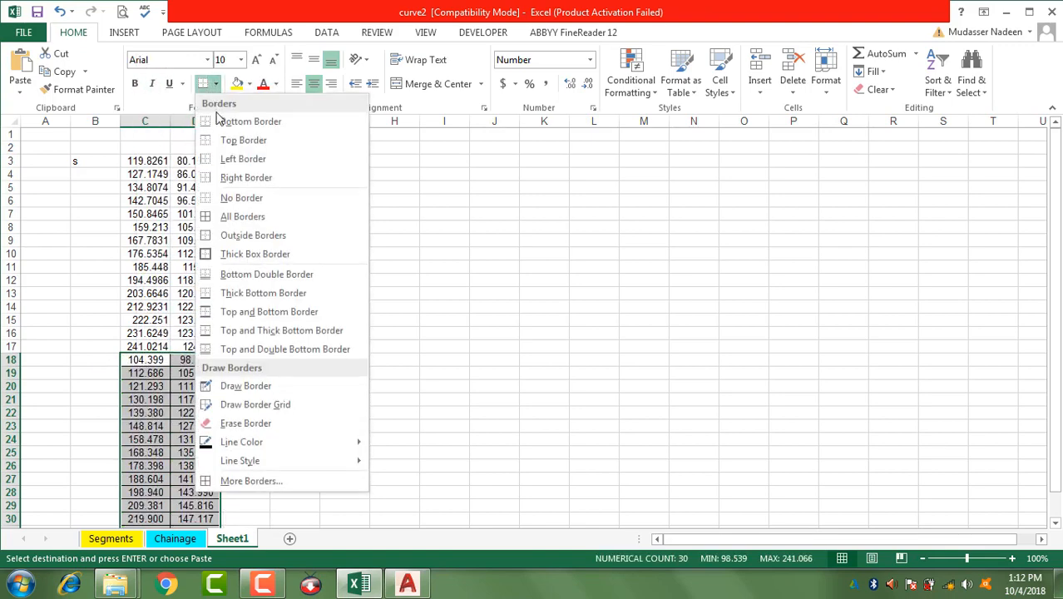
click(236, 221)
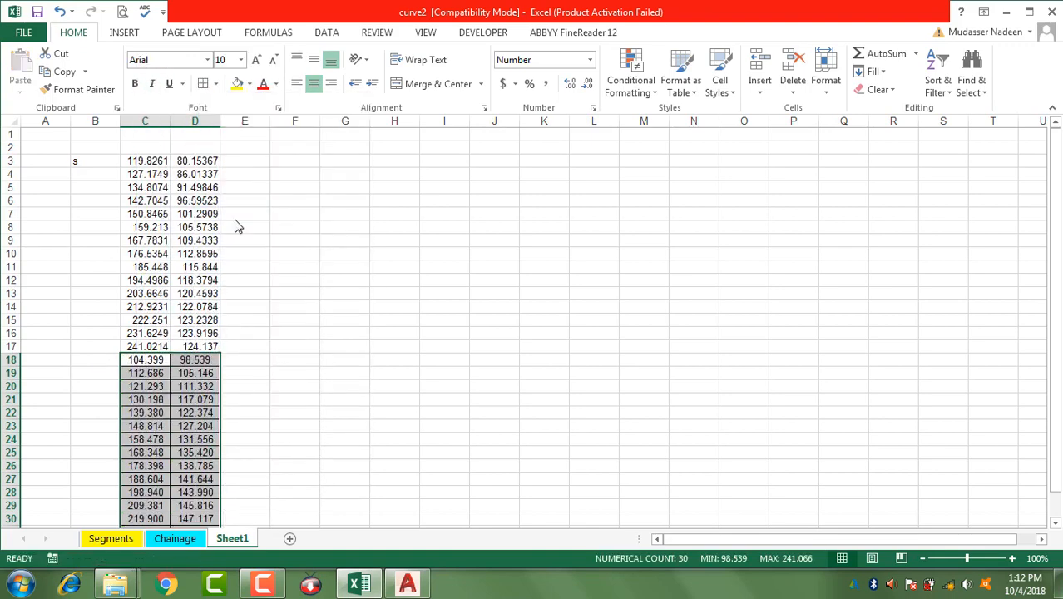
click(217, 85)
click(240, 200)
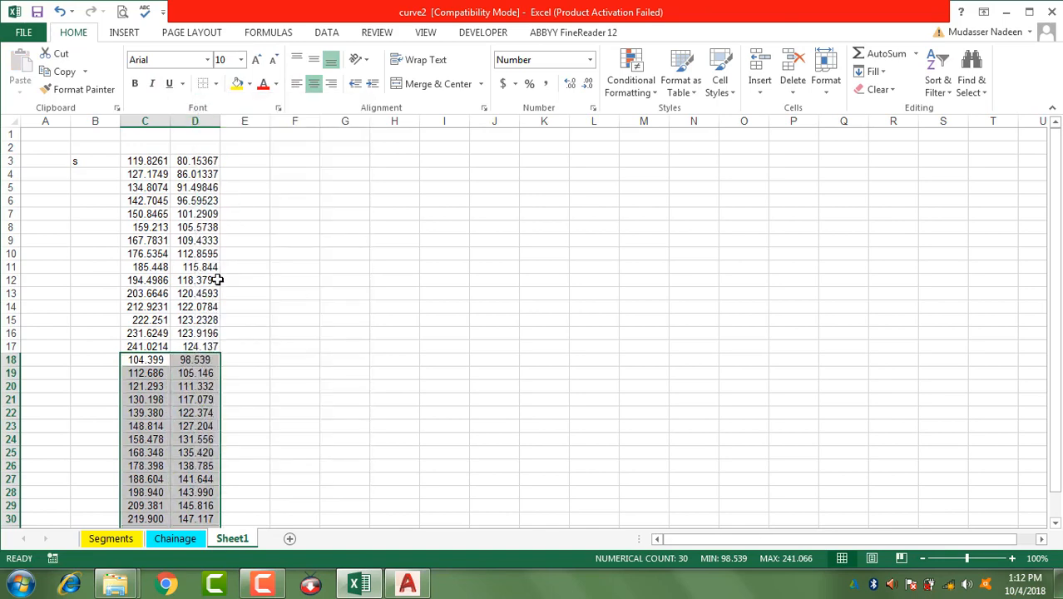
click(141, 388)
- Enter "up" in B18, then fill the "s" label down to B17 and the "up" label down to B32
click(106, 362)
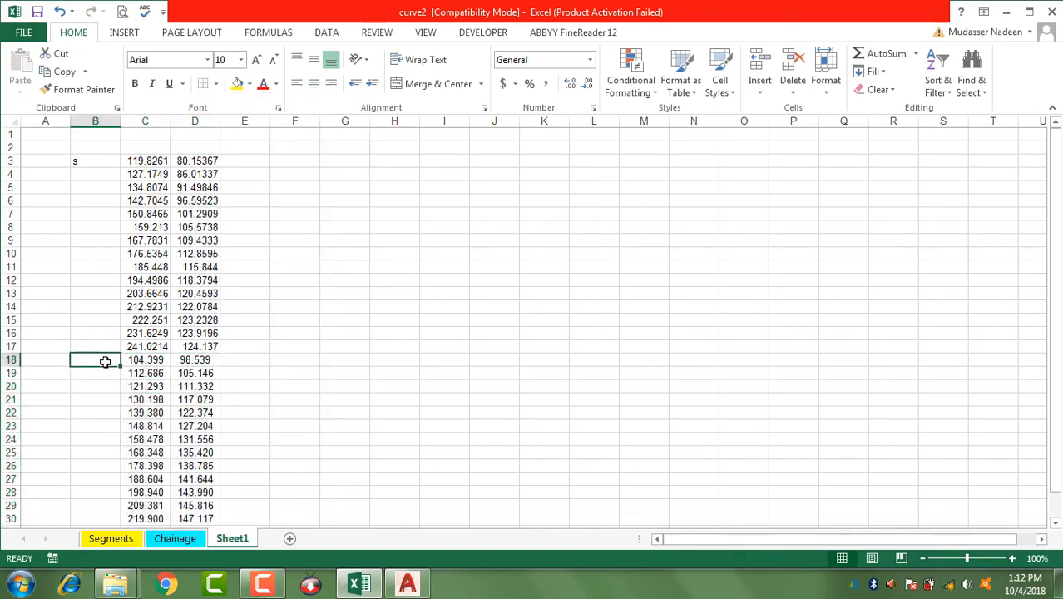
text(up)
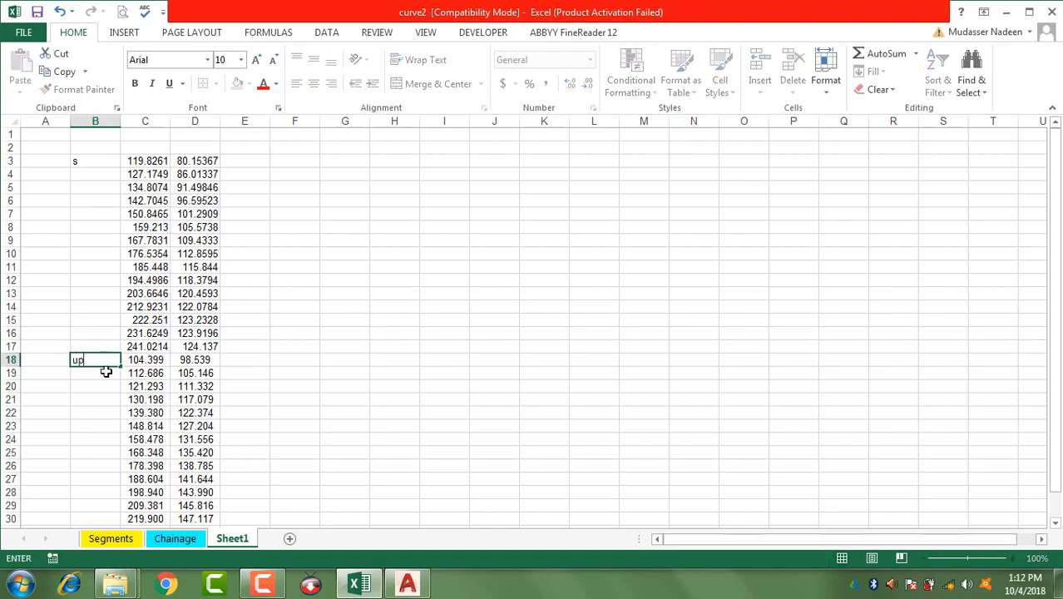
click(98, 164)
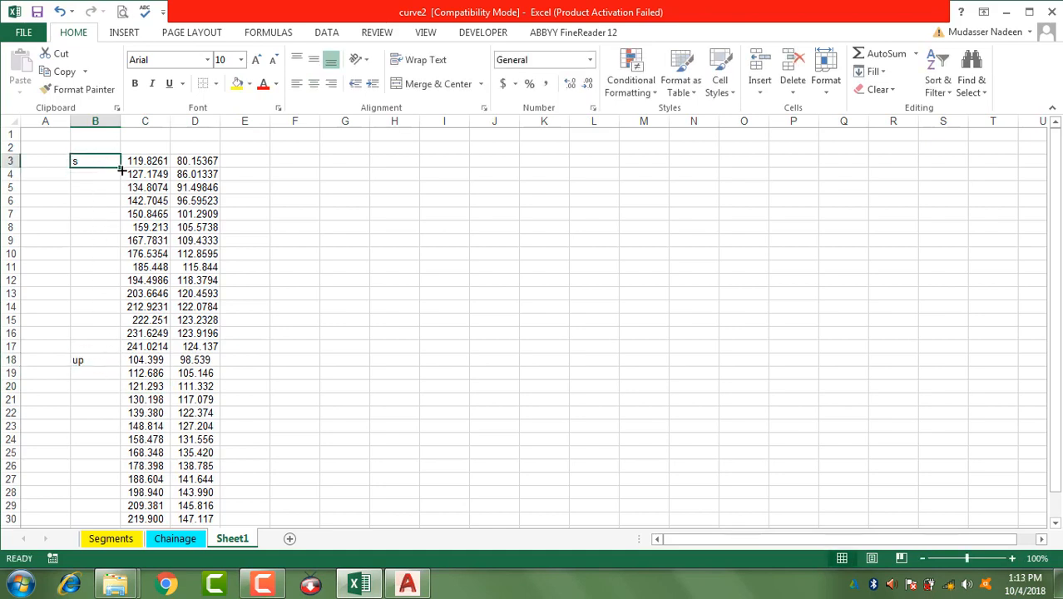
drag(120, 168, 112, 349)
click(109, 363)
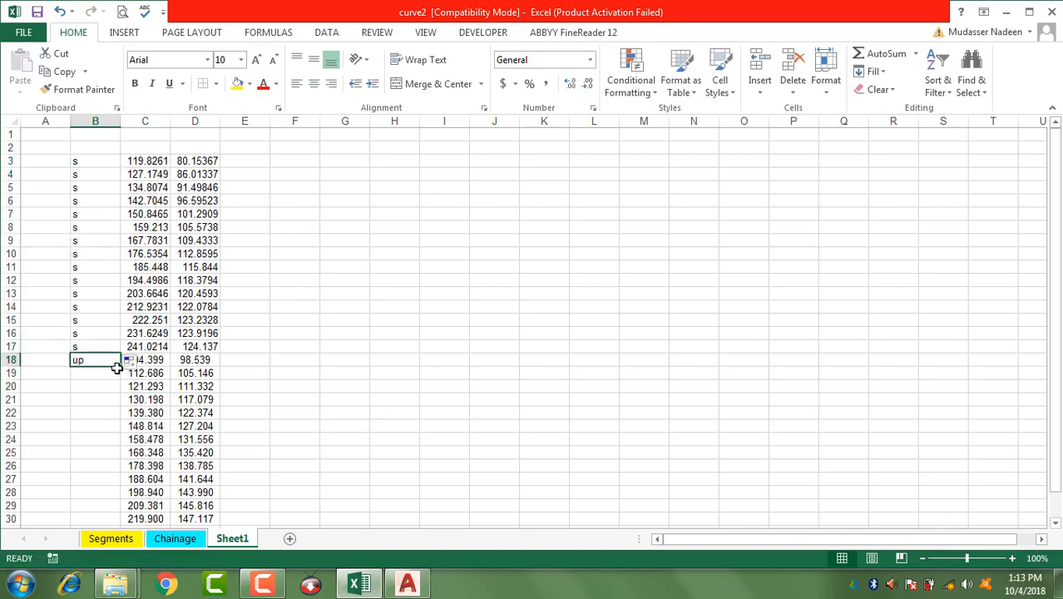
double_click(121, 367)
scroll(123, 333, down, 3)
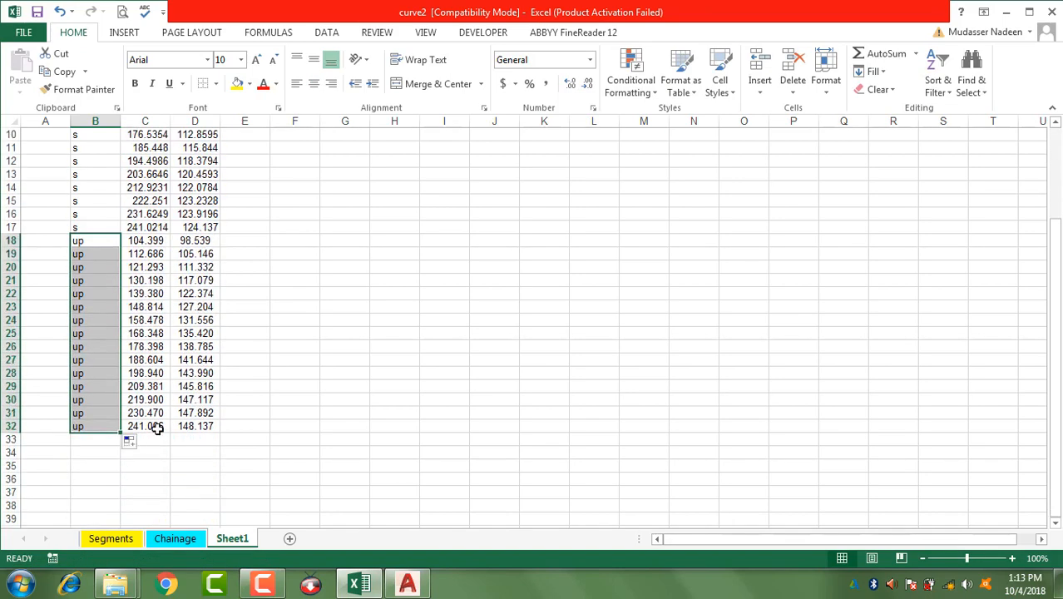
scroll(147, 401, up, 1)
scroll(114, 268, up, 2)
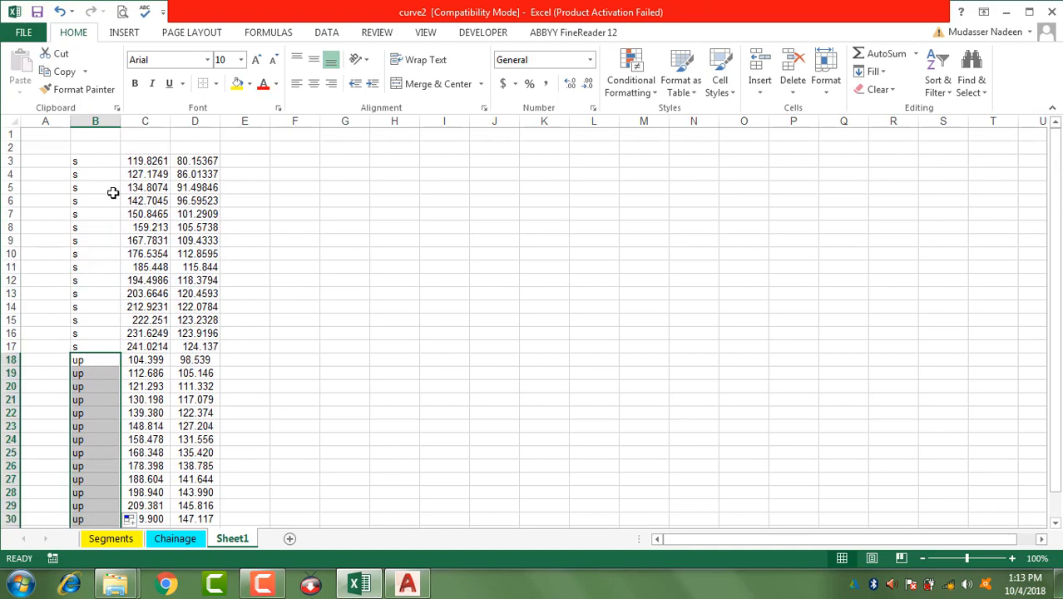
- Number the points in column A by entering 1 in A3 and 2 in A4 and filling the series down the list
click(51, 161)
text(1)
key(Return)
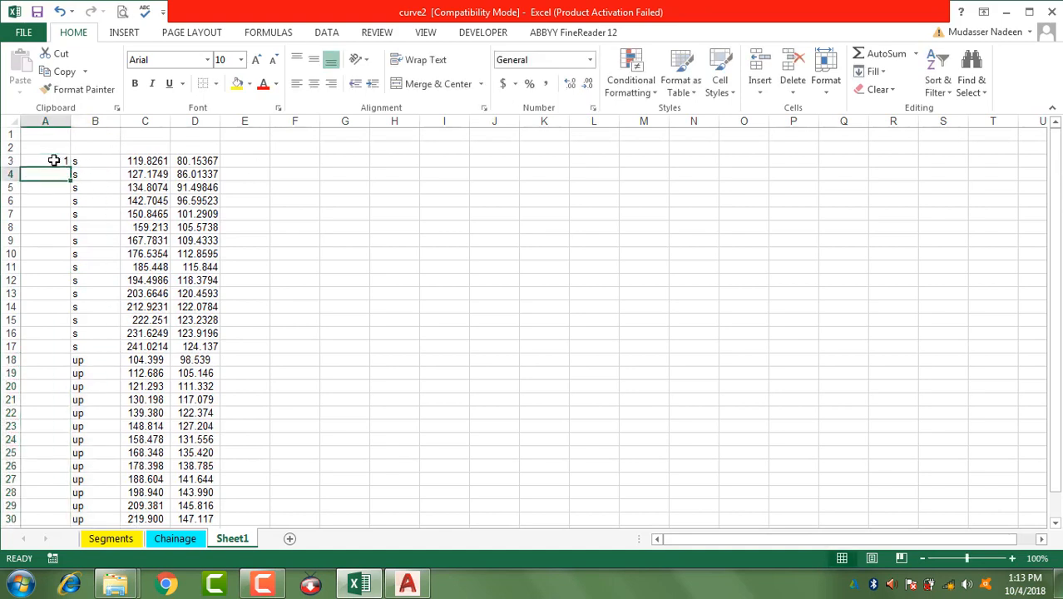
text(2)
drag(53, 163, 57, 169)
double_click(71, 180)
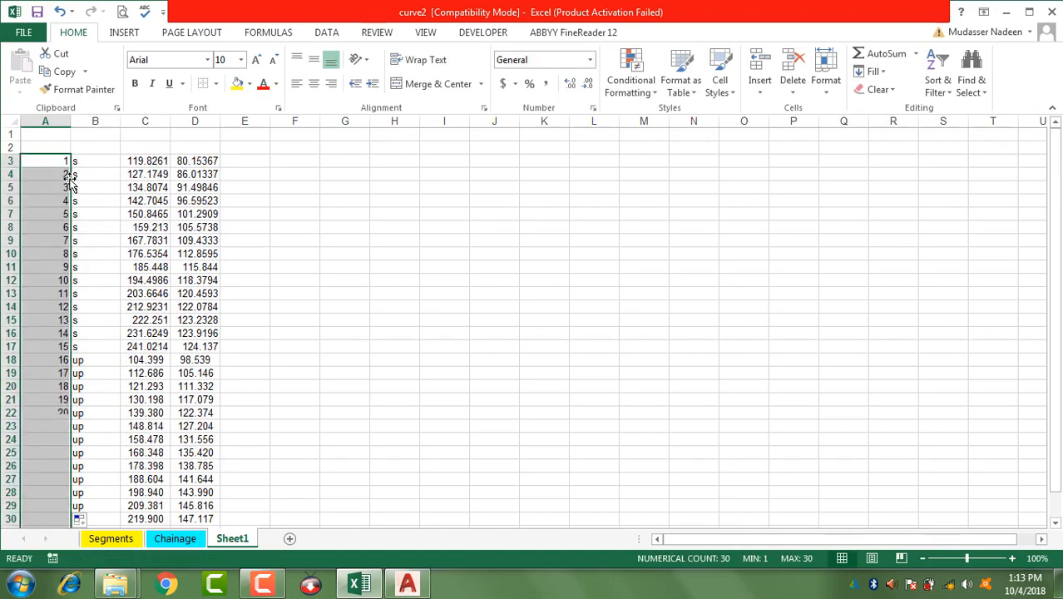
- Highlight row 17, the last "s" point, with a yellow fill
click(8, 347)
click(237, 84)
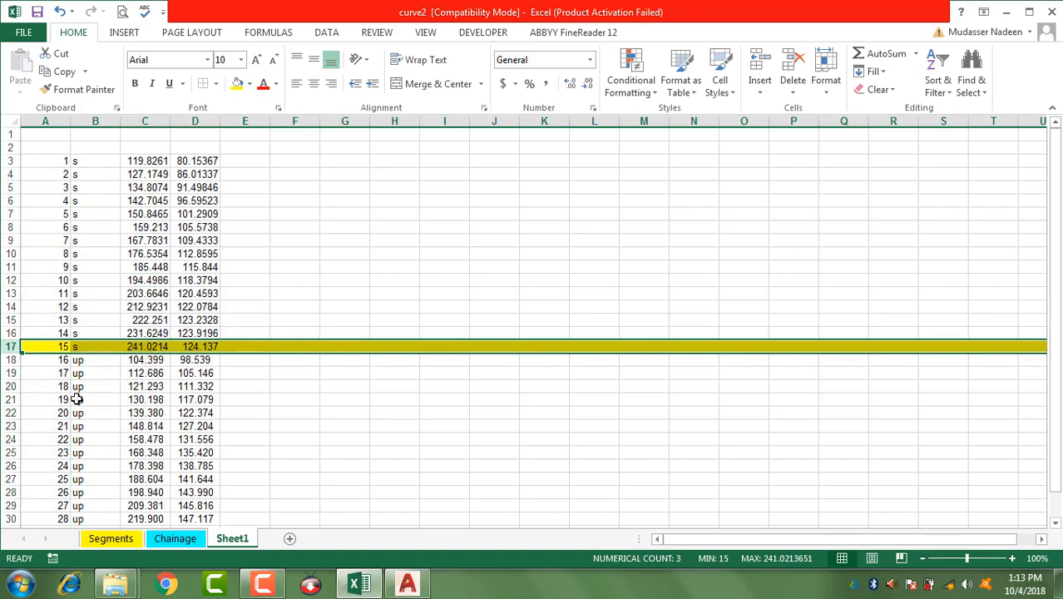
scroll(48, 482, down, 1)
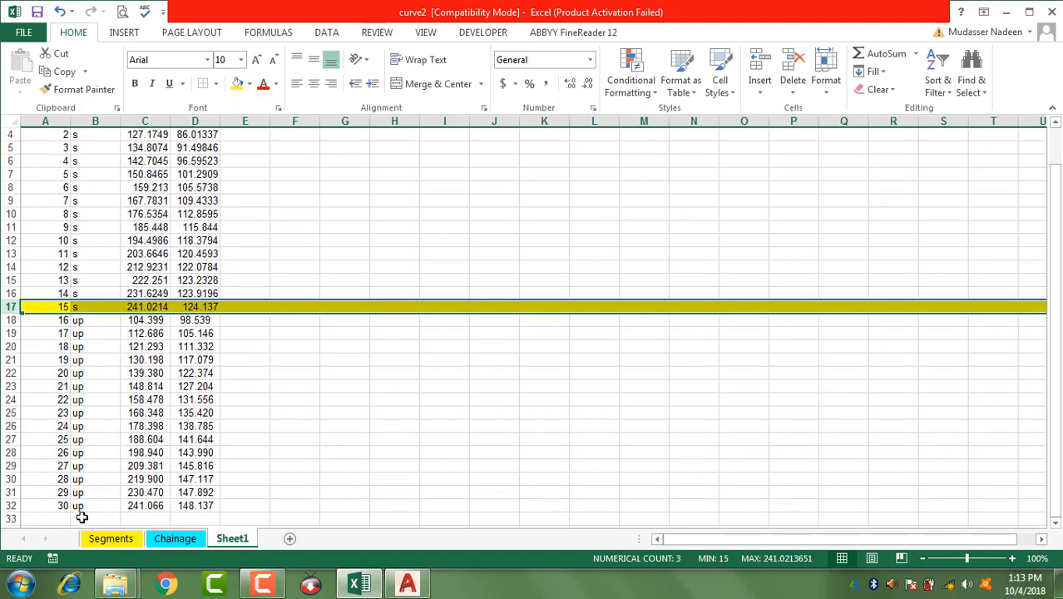
- On the Chainage sheet, set the Chain interval to 25 and the Offset to 15
click(174, 539)
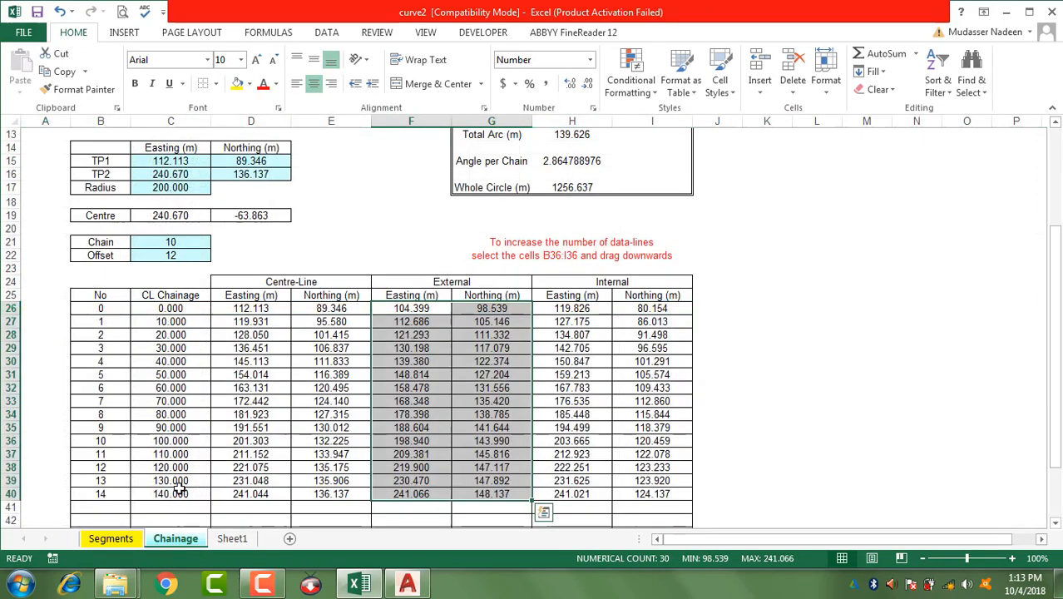
click(178, 242)
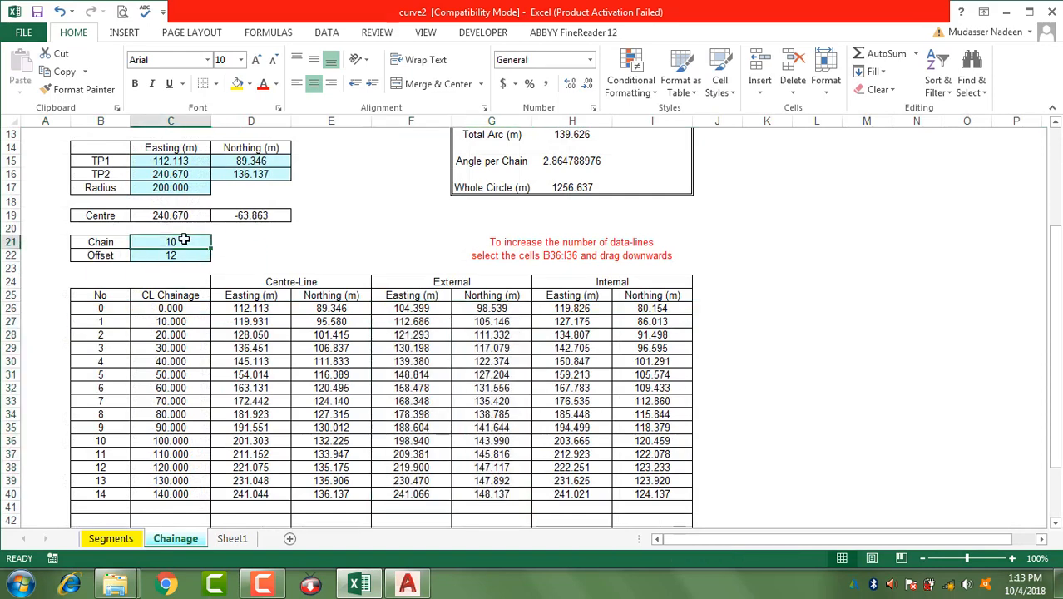
text(25)
key(Return)
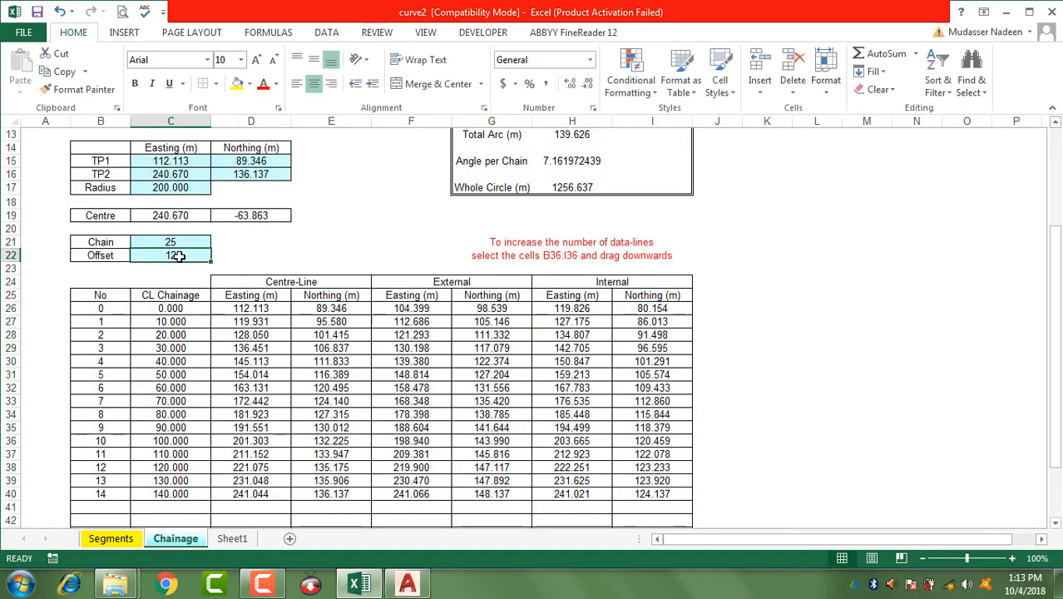
text(15)
key(Return)
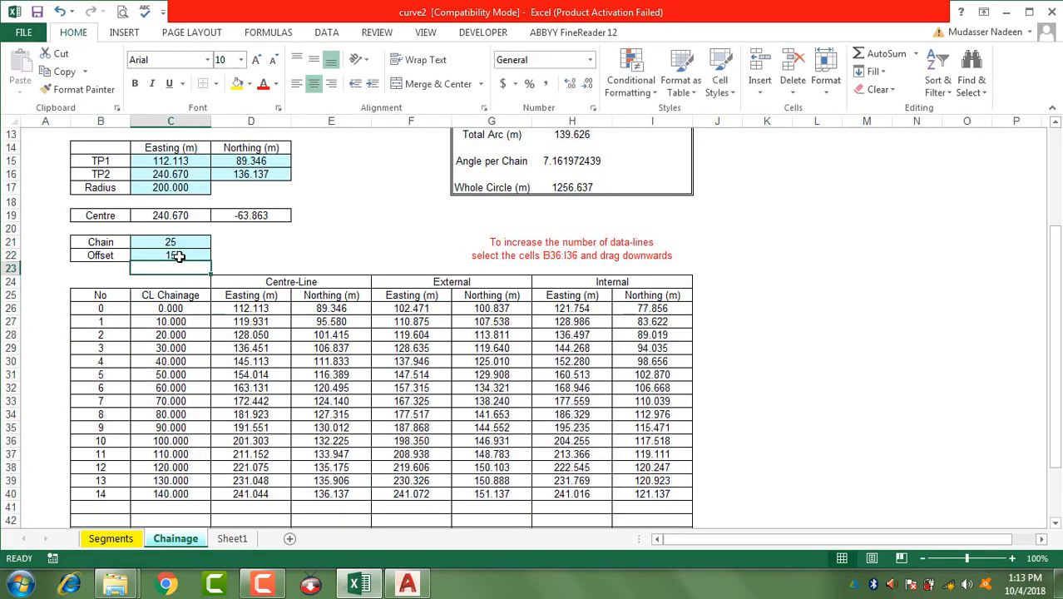
scroll(483, 426, up, 4)
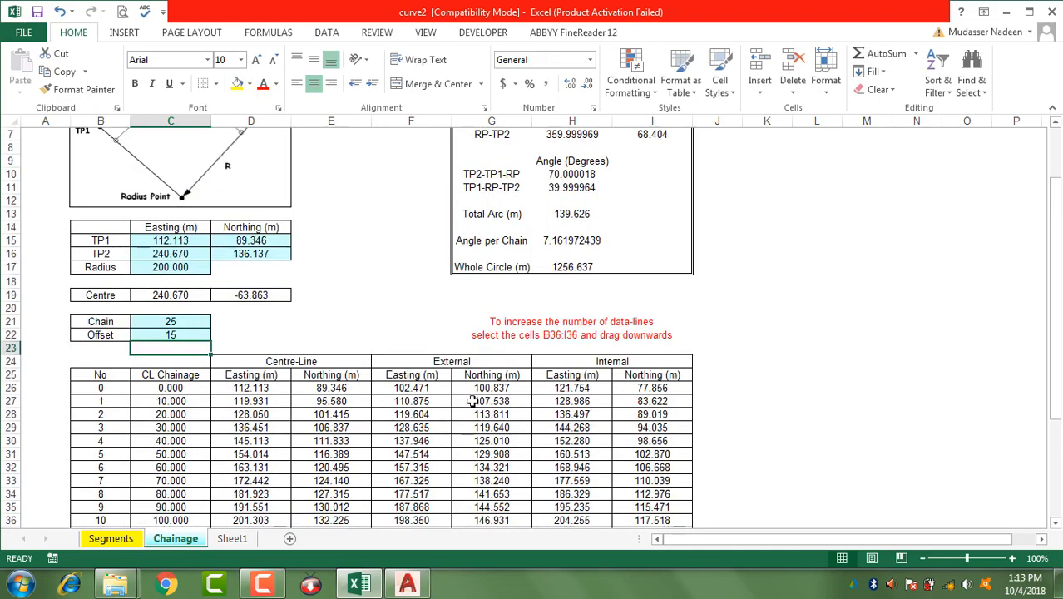
scroll(470, 358, down, 3)
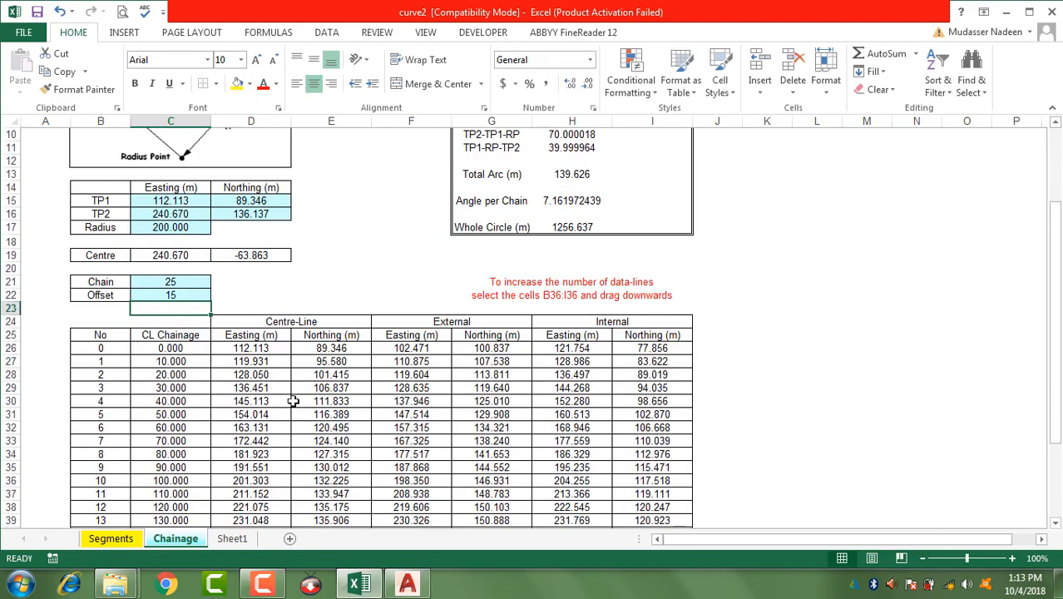
scroll(423, 335, down, 4)
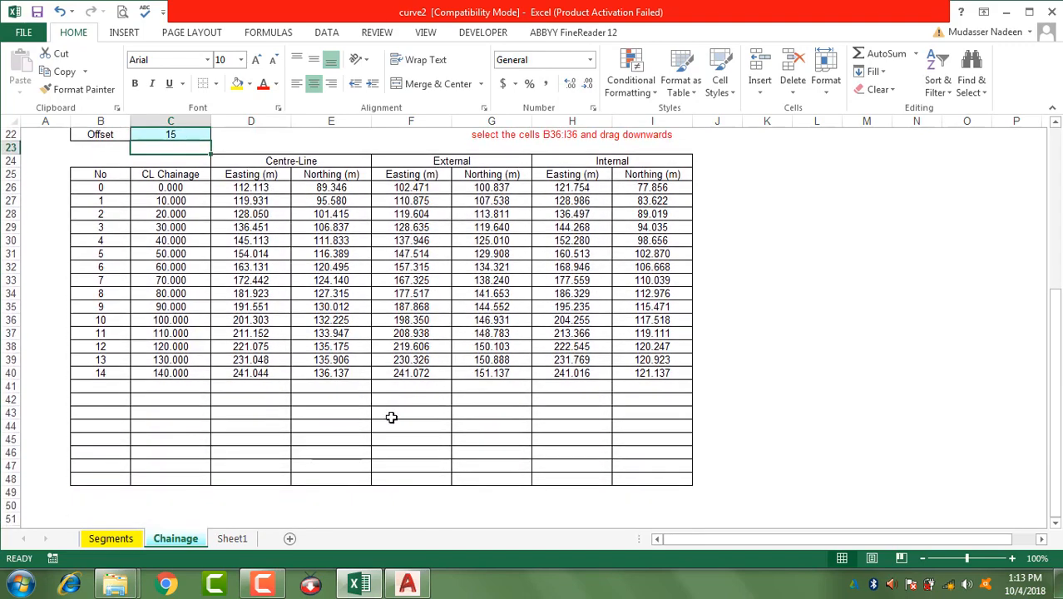
click(263, 582)
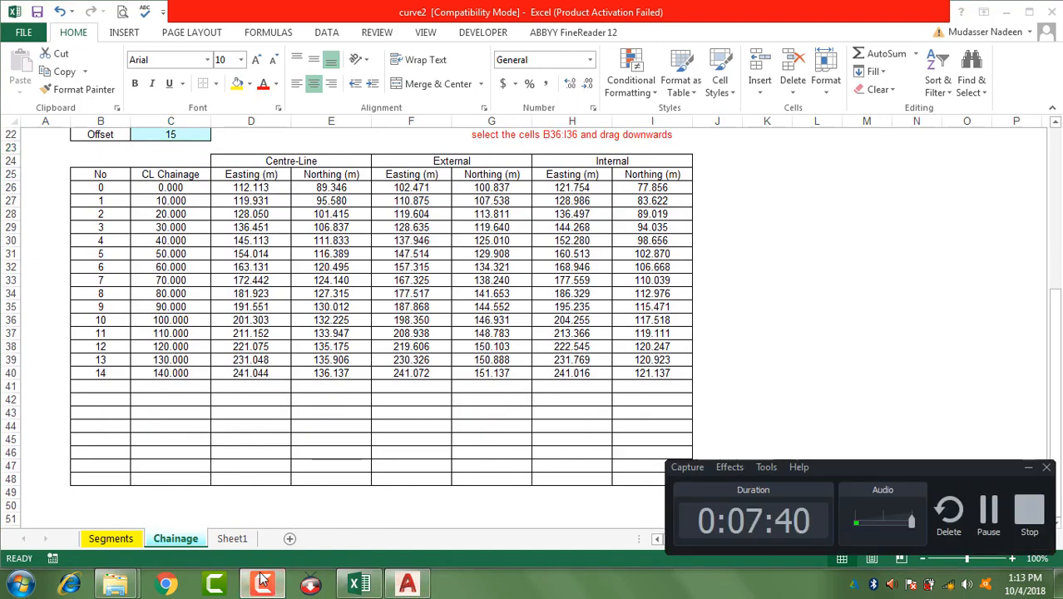